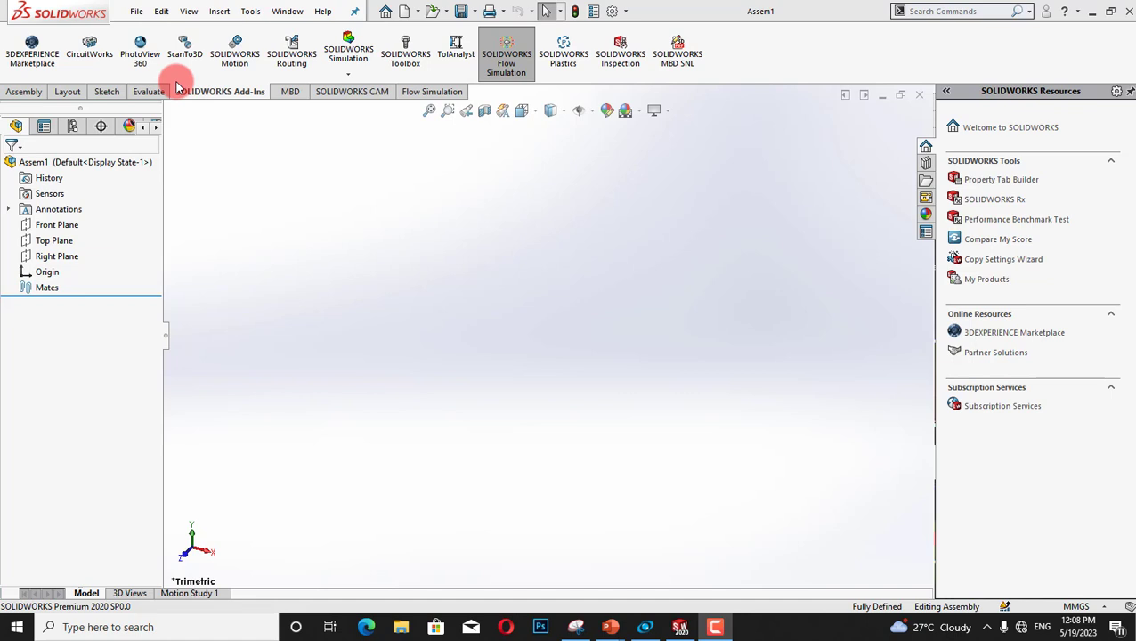
- Create a new Assembly document, Assem2, and dismiss the prompt to open a component
left_click(137, 11)
left_click(157, 36)
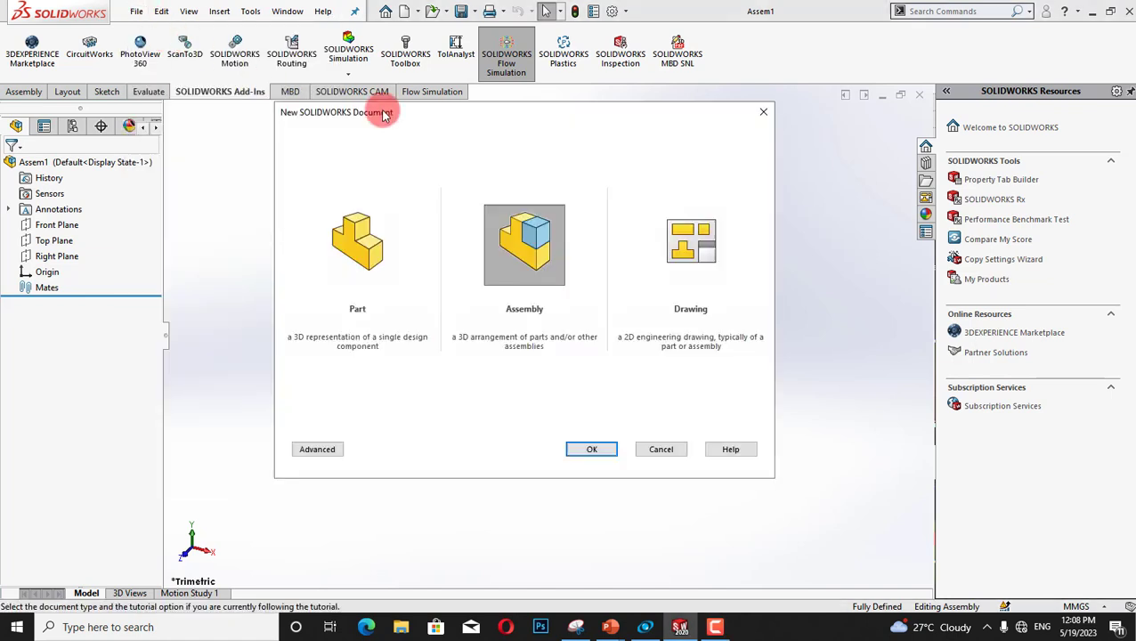
left_click(593, 450)
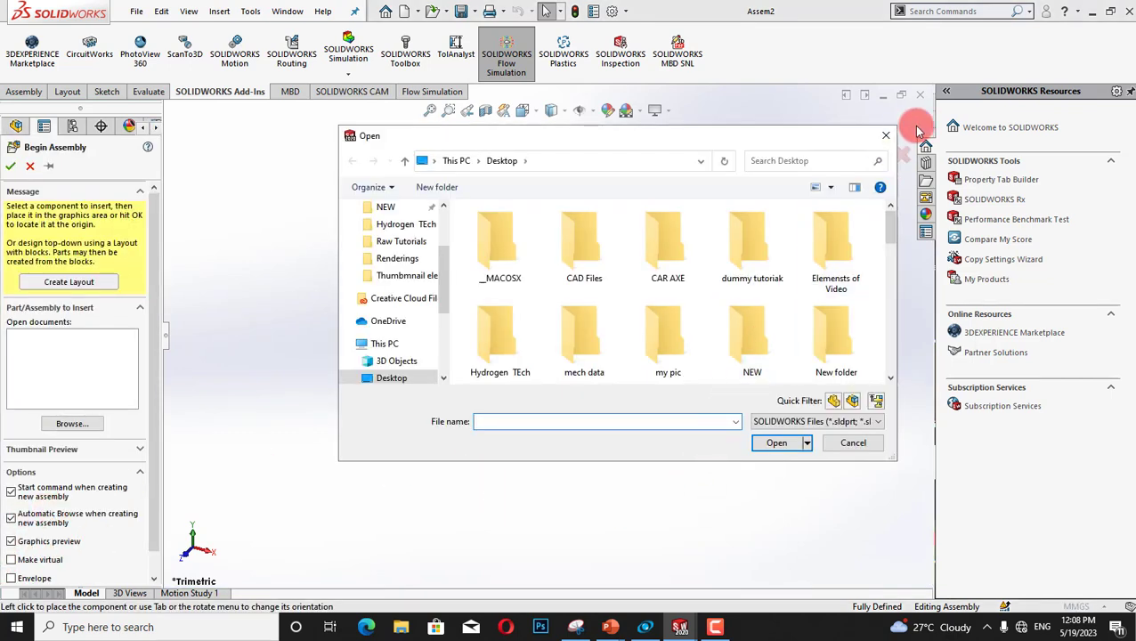
left_click(886, 135)
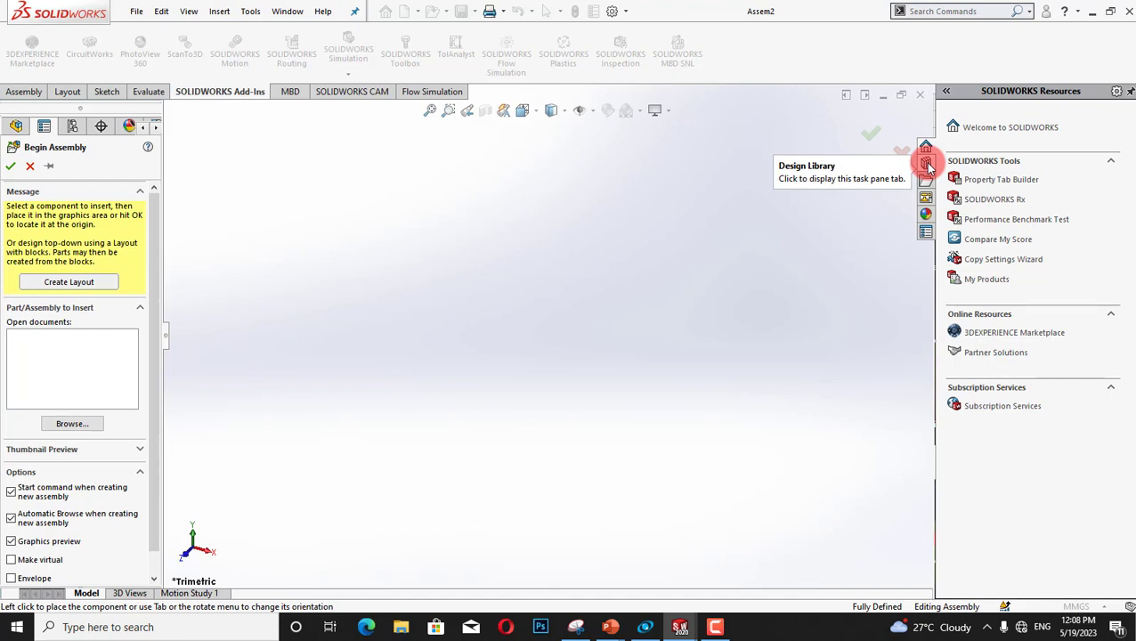
- Show the Design Library Toolbox and scroll through the ANSI Inch, ANSI Metric, DIN and ISO folders
left_click(927, 165)
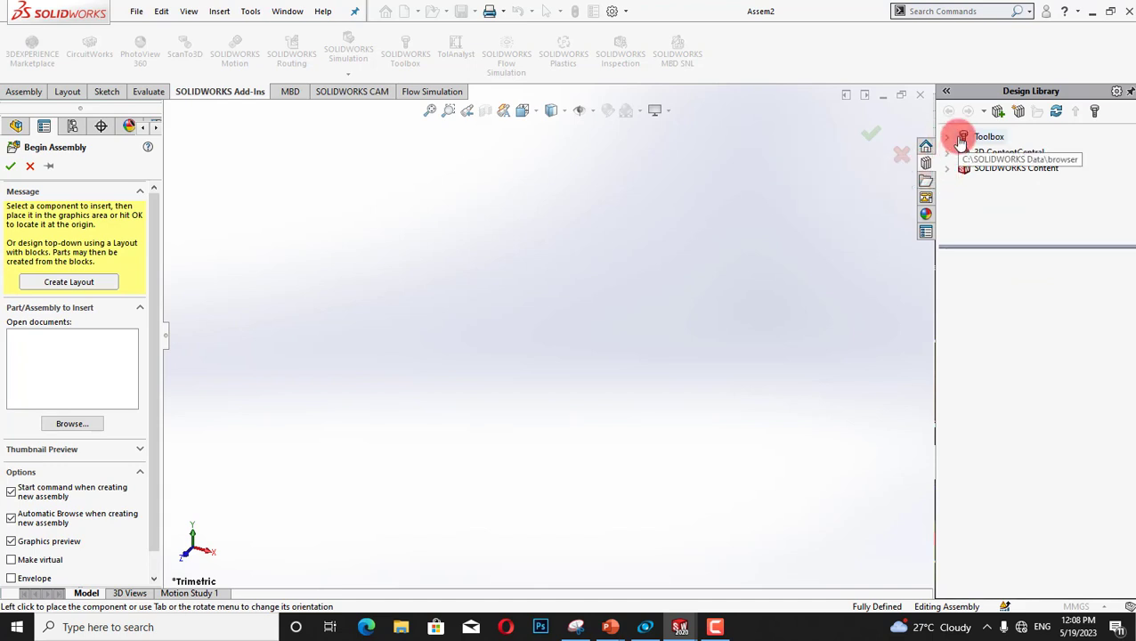
left_click(962, 140)
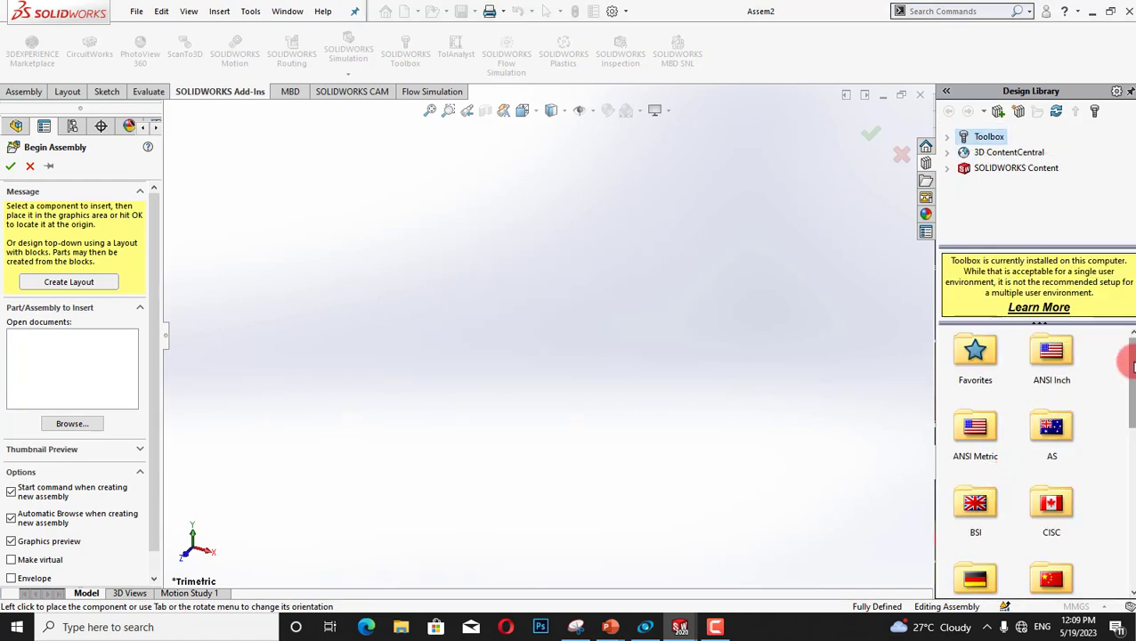
mouse_move(1133, 365)
left_mouse_down()
mouse_move(1129, 431)
mouse_move(1129, 345)
mouse_move(1126, 355)
left_mouse_up()
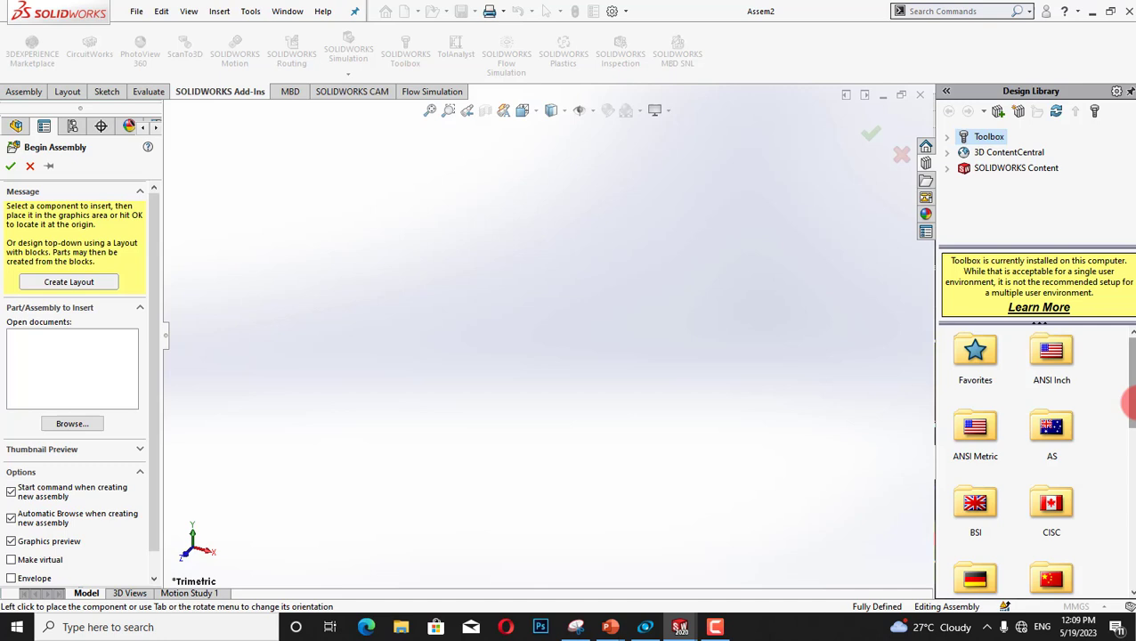
scroll(1126, 426, "down", 1)
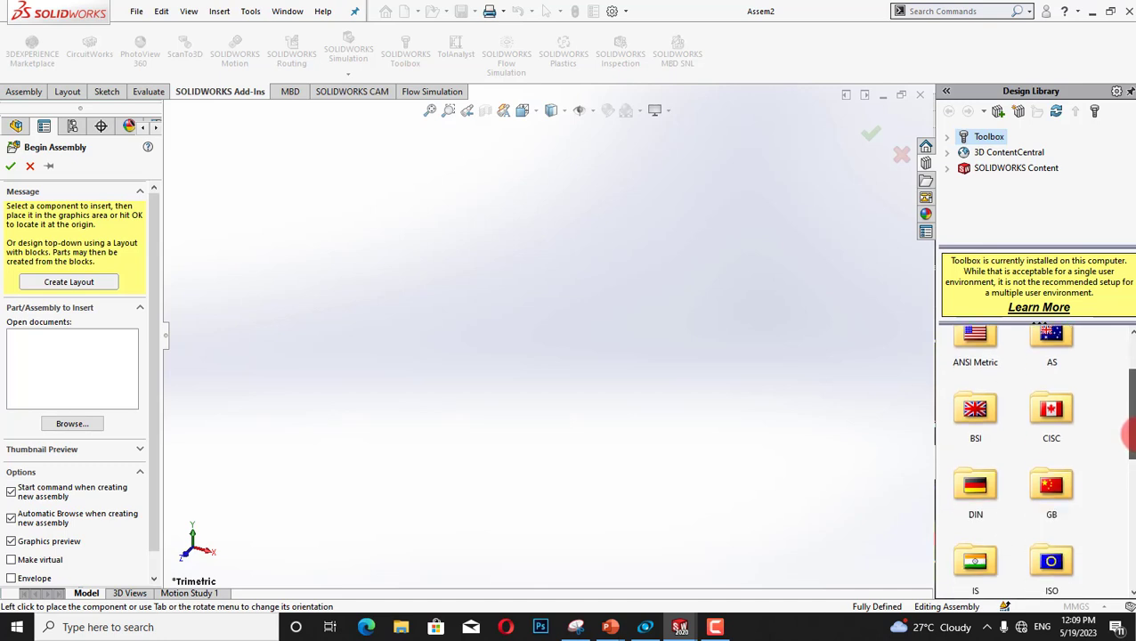
left_click_drag(1132, 435, 1132, 467)
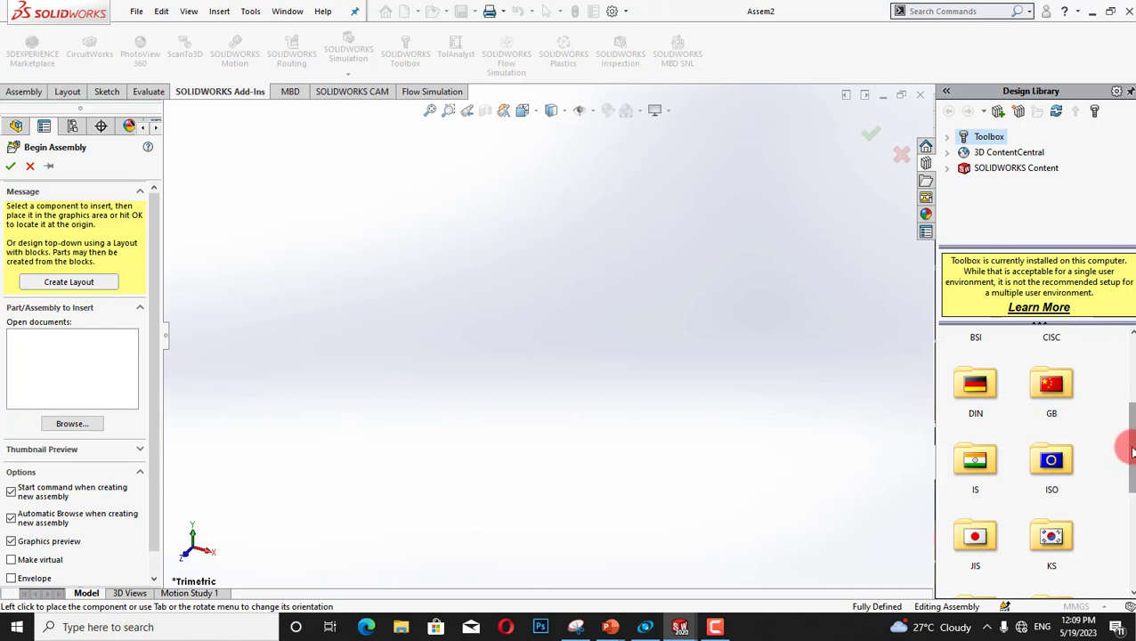
scroll(1129, 411, "up", 2)
scroll(1127, 405, "up", 1)
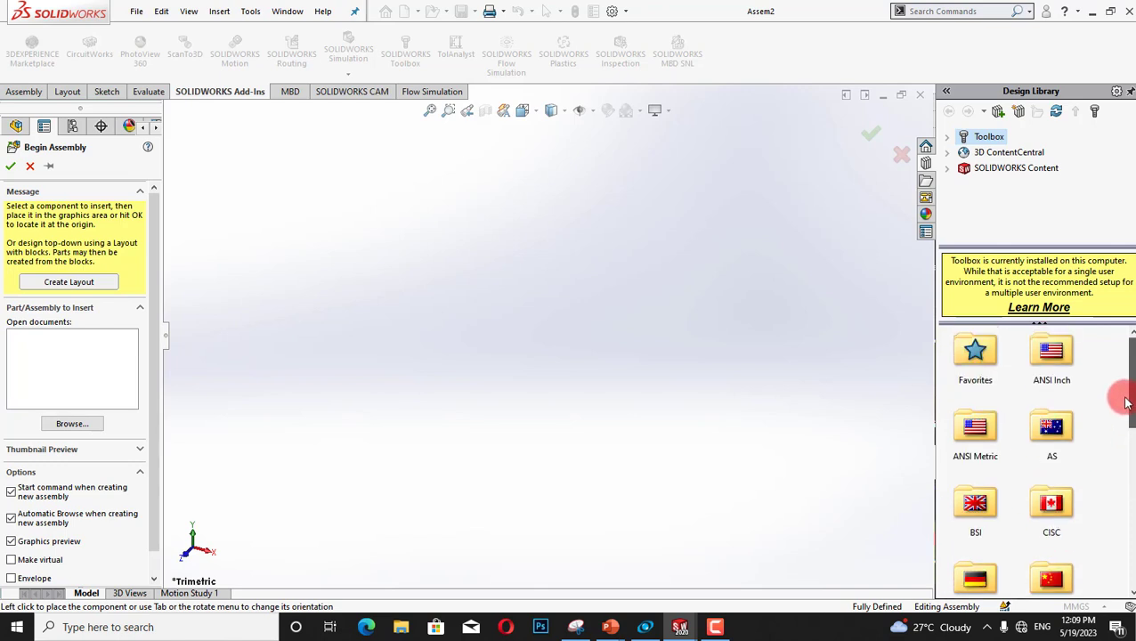
- Drill into ANSI Metric > Bearings > Ball Bearings to list Instrument, Radial and Thrust ball bearings
double_click(976, 428)
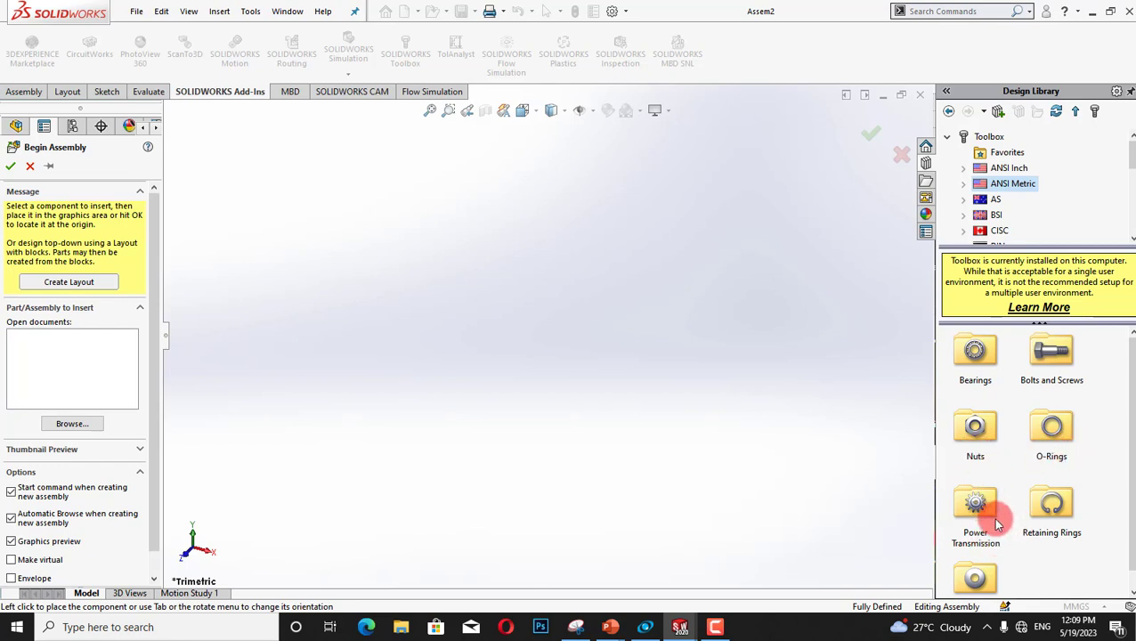
scroll(1113, 458, "down", 1)
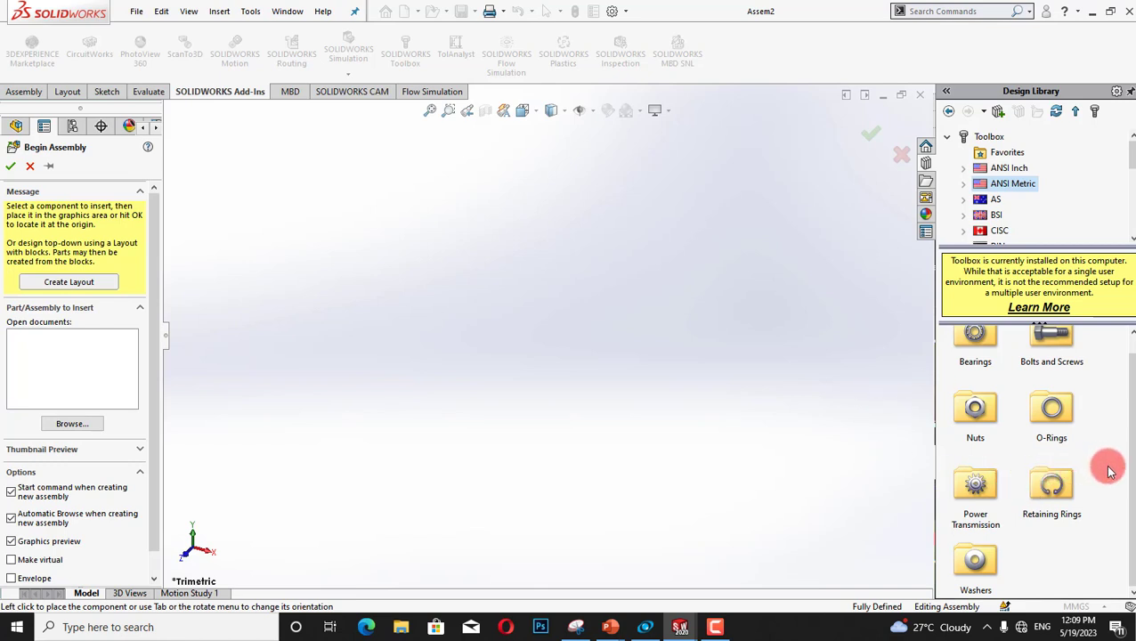
left_click_drag(1131, 504, 1131, 407)
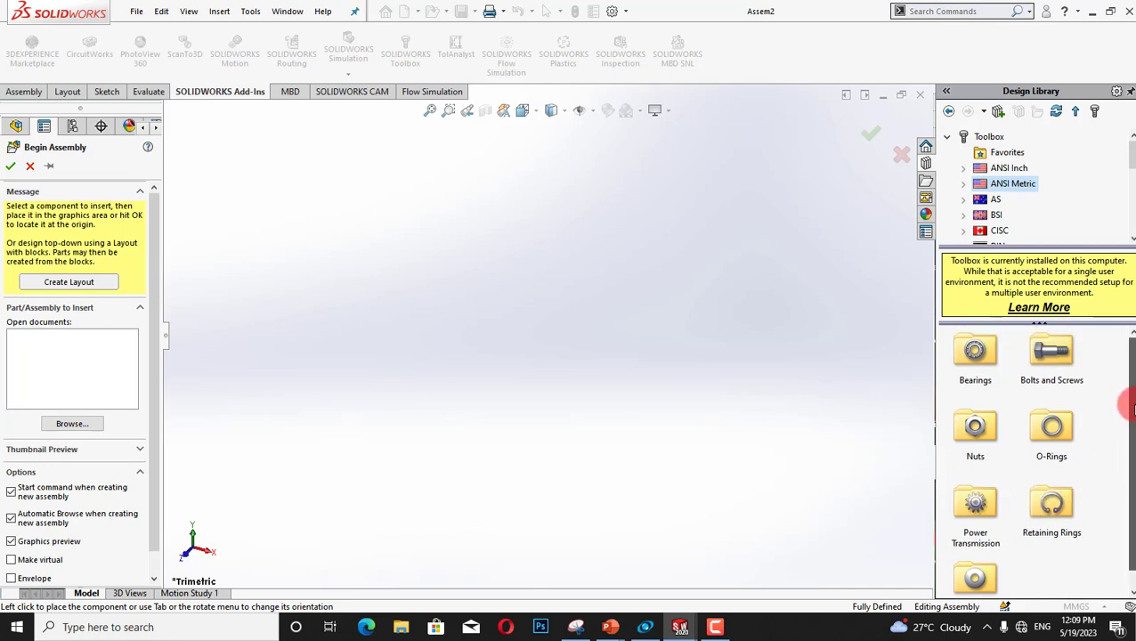
double_click(975, 357)
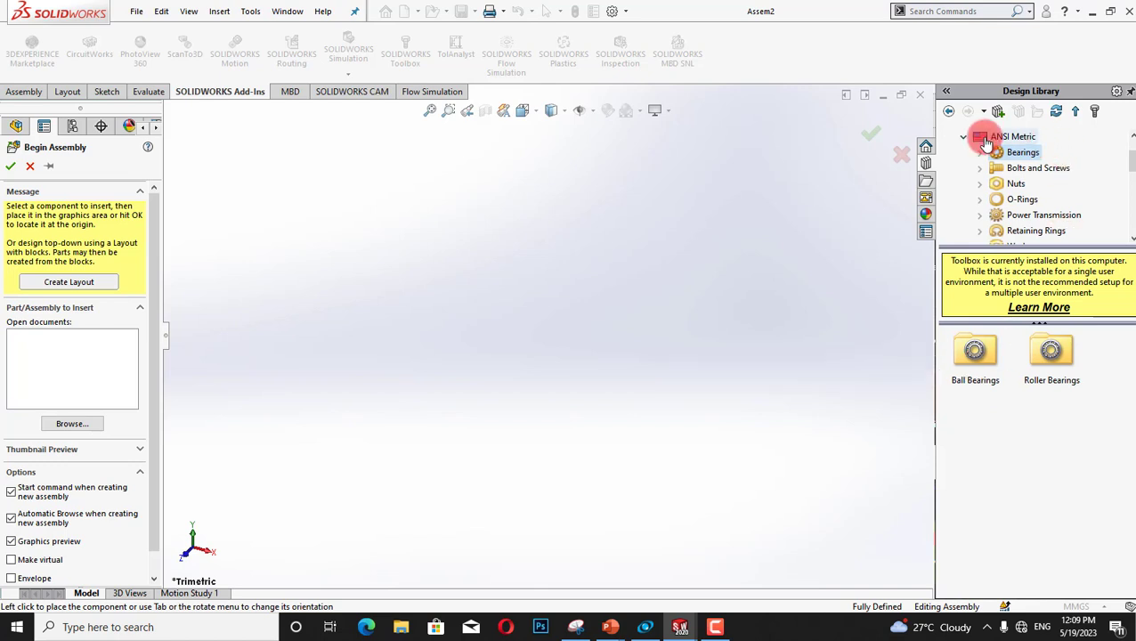
left_click(976, 353)
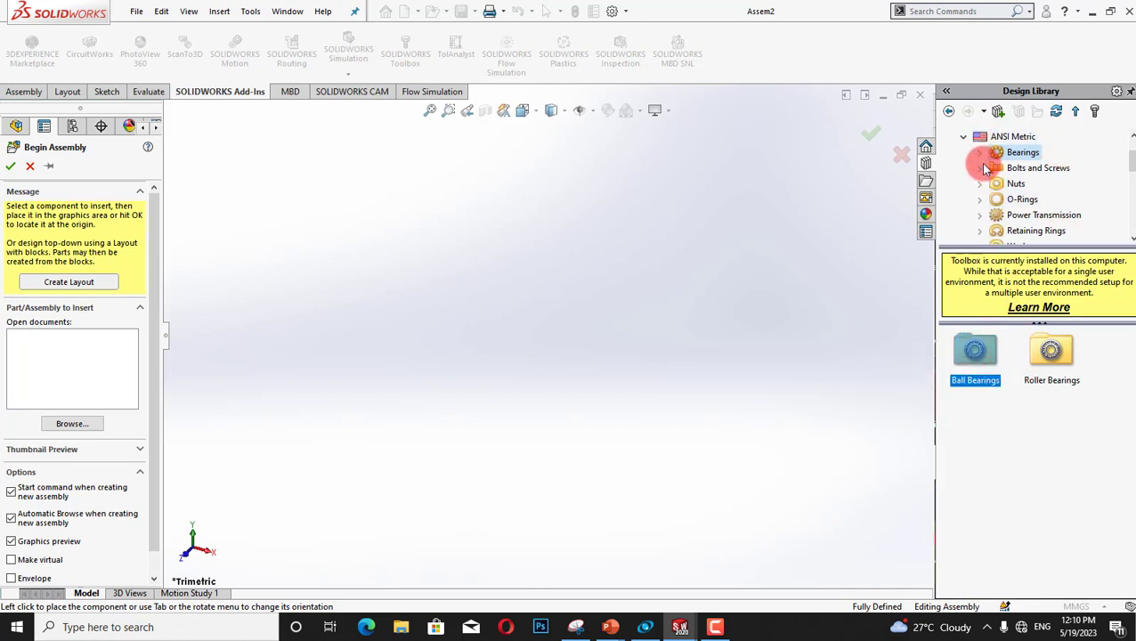
left_click(979, 153)
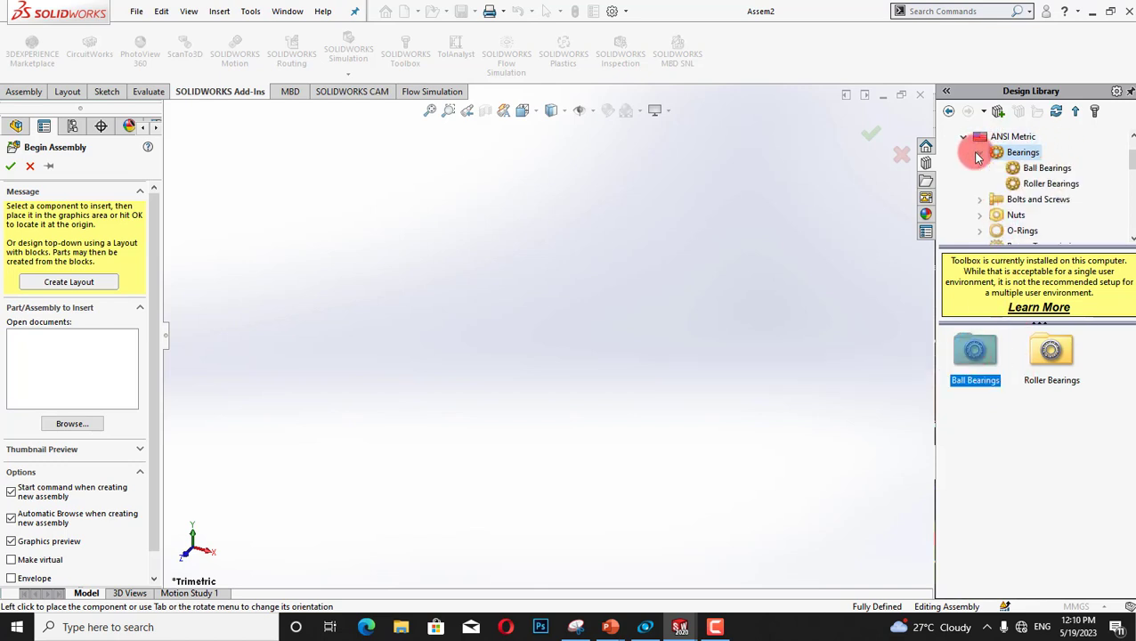
left_click(972, 356)
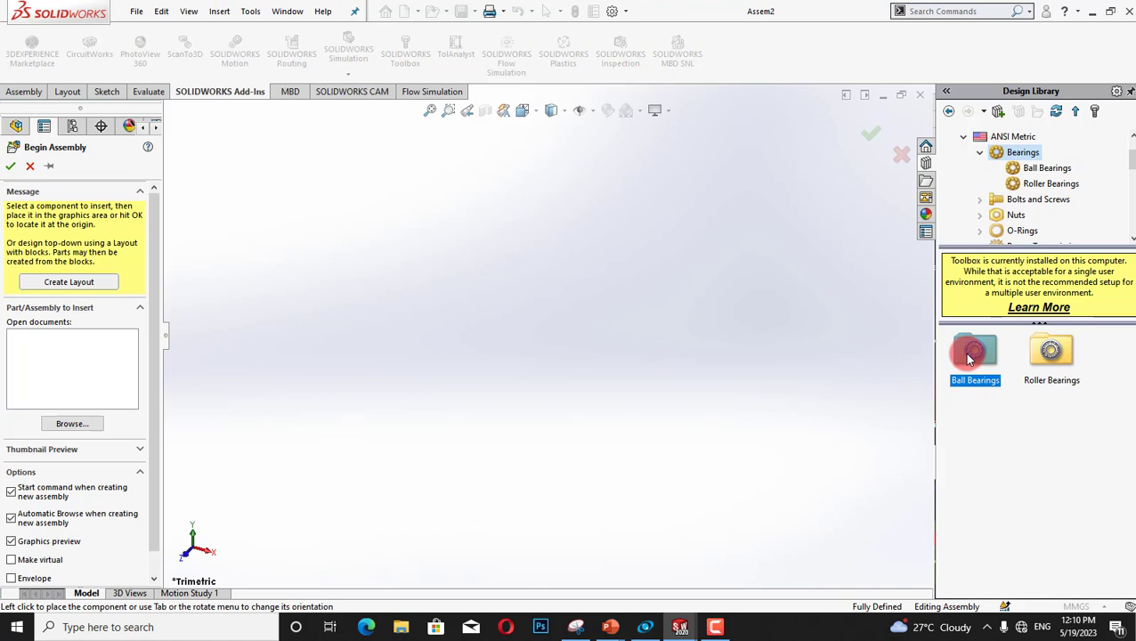
double_click(976, 356)
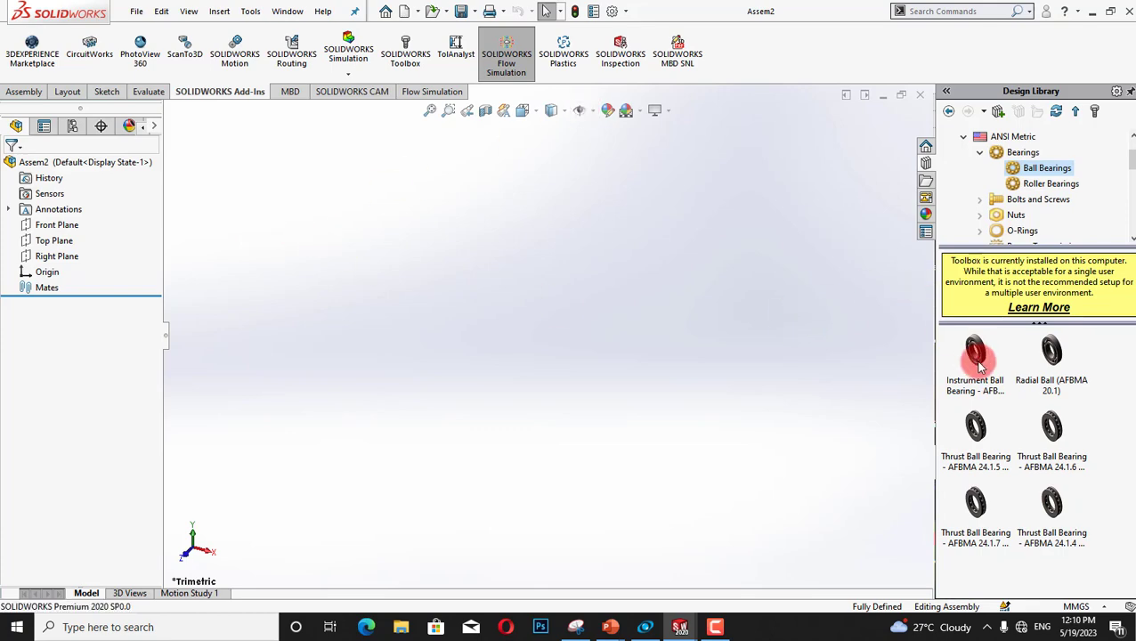
mouse_move(976, 350)
left_mouse_down()
mouse_move(580, 353)
mouse_move(413, 301)
mouse_move(415, 311)
left_mouse_up()
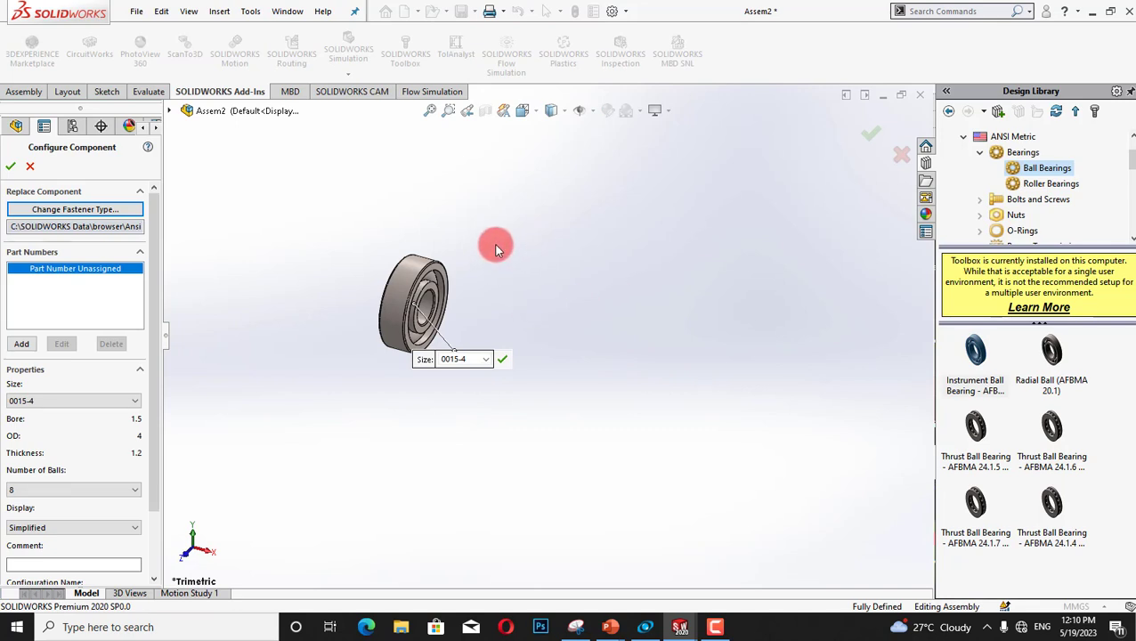
key("Left")
key("Left")
key("Left")
key("Left")
key("Left")
key("Left")
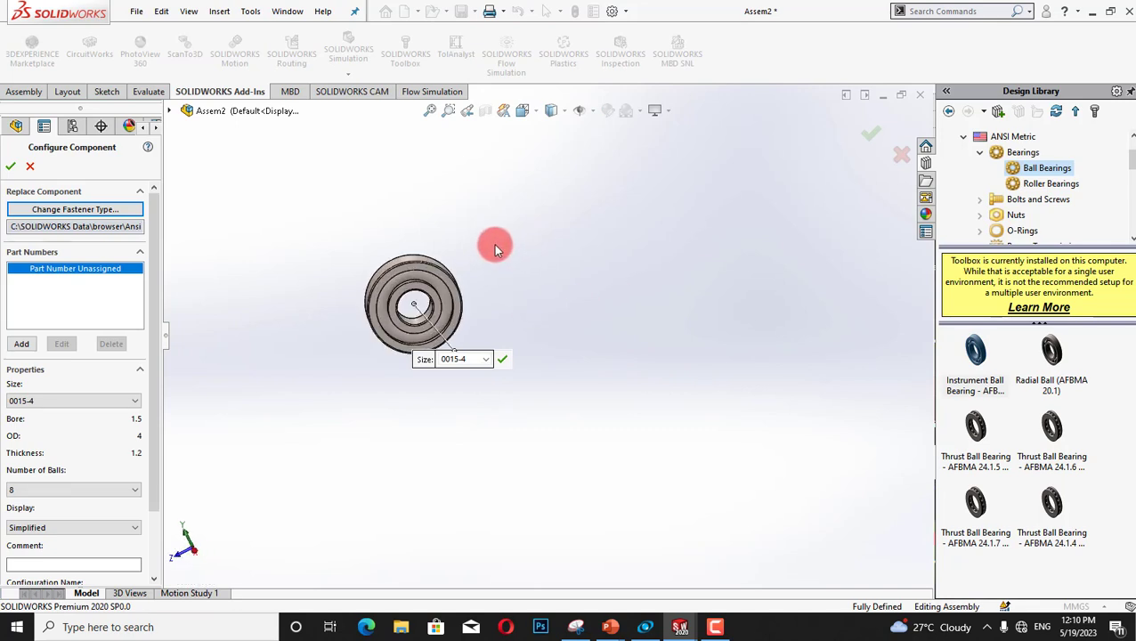
key("Up")
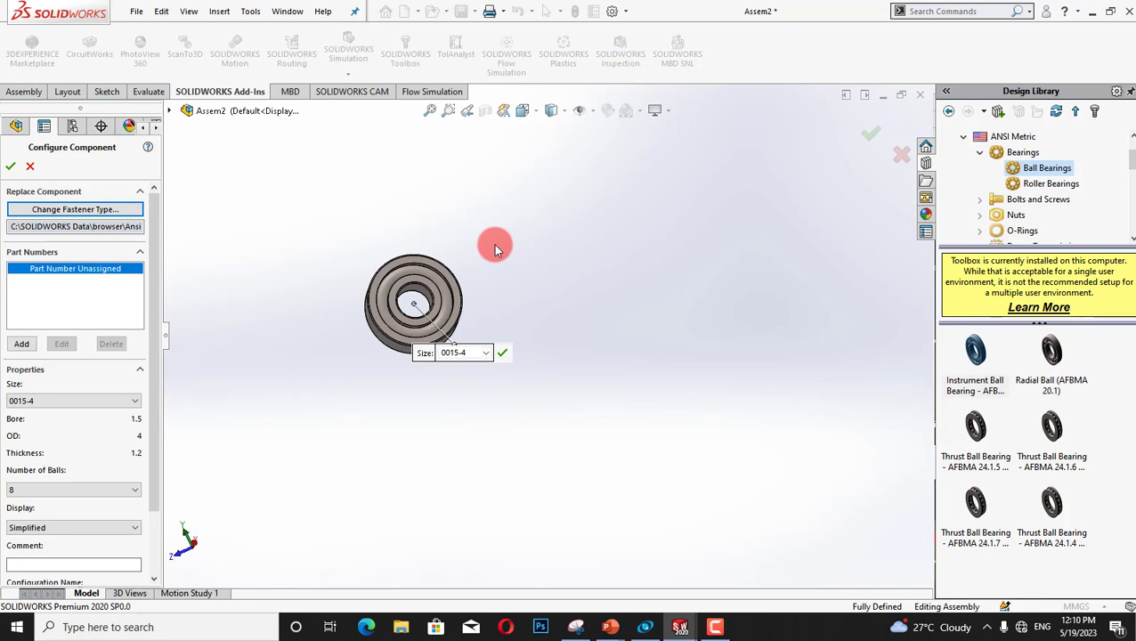
key("Down")
key("Up")
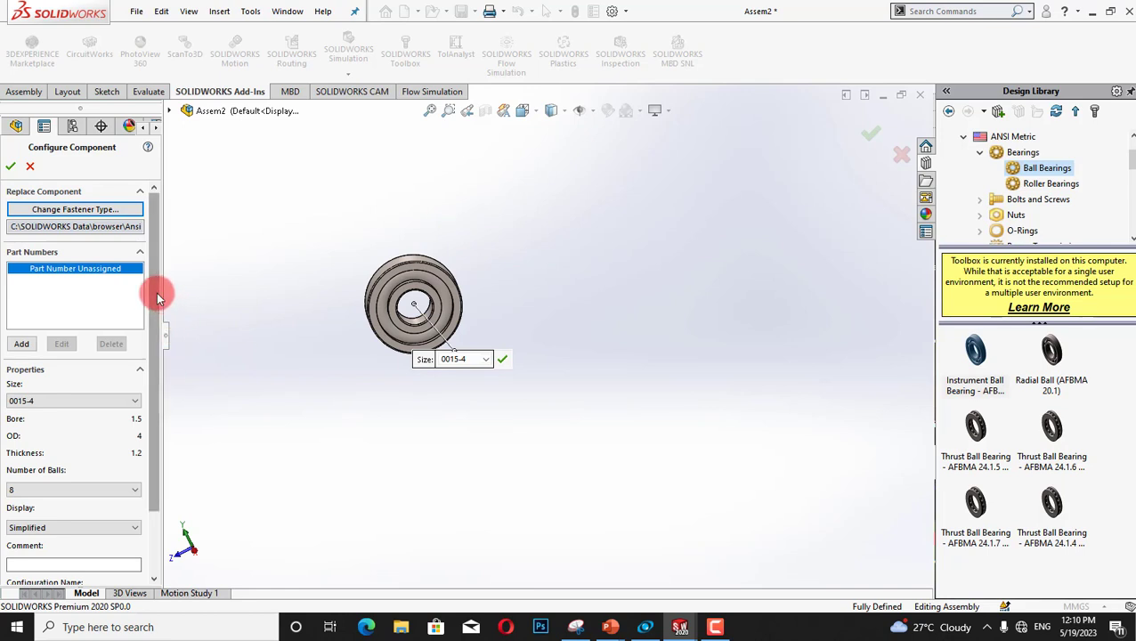
left_click_drag(156, 294, 136, 372)
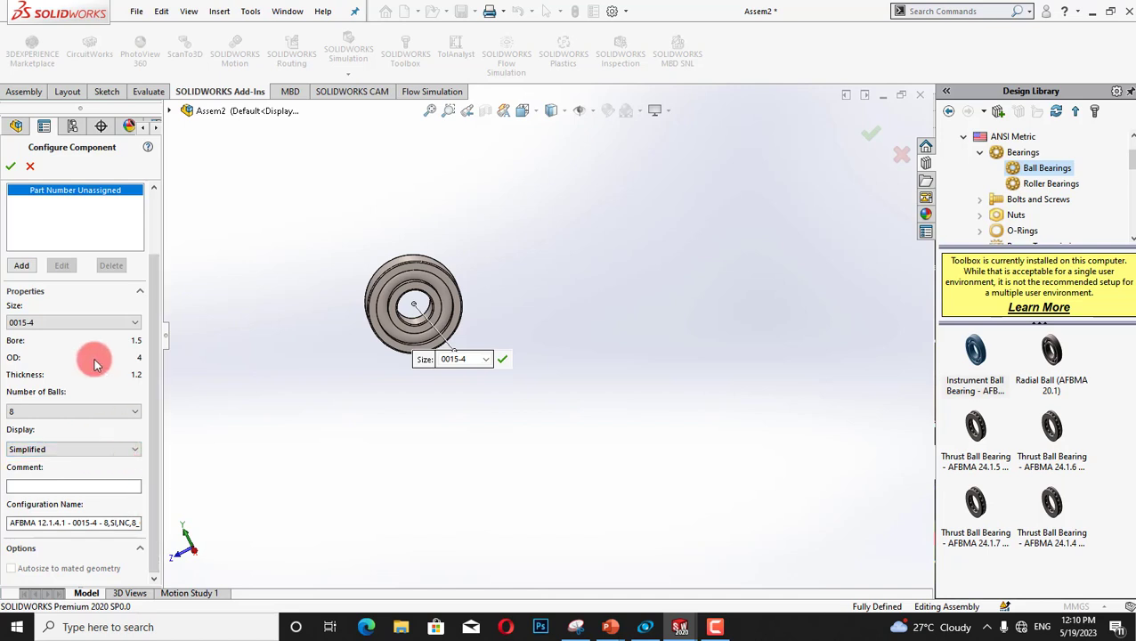
left_click(53, 409)
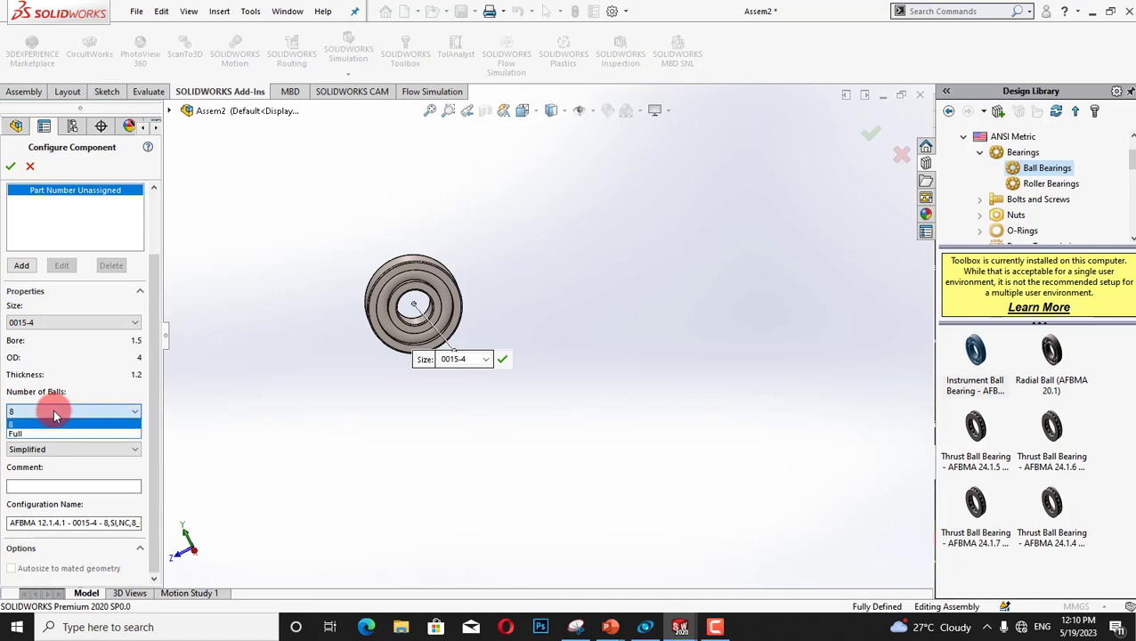
left_click(171, 397)
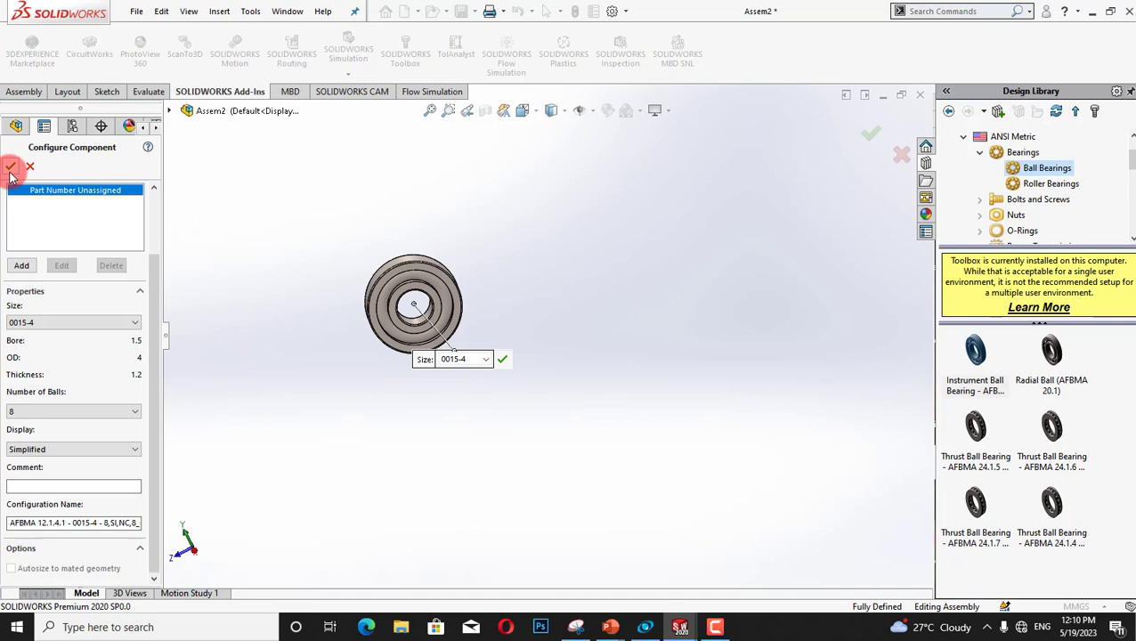
left_click(37, 168)
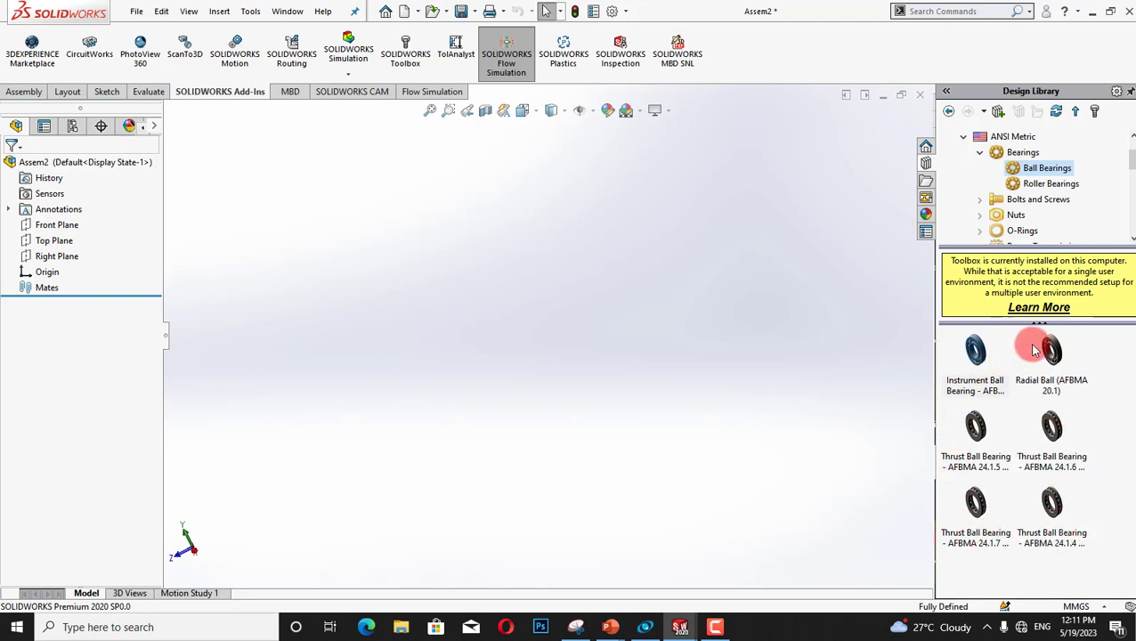
- Drag a Radial Ball (AFBMA 20.1) bearing into the assembly, then cancel its insertion
mouse_move(1060, 352)
mouse_move(1060, 352)
left_mouse_down()
mouse_move(494, 355)
mouse_move(519, 350)
left_mouse_up()
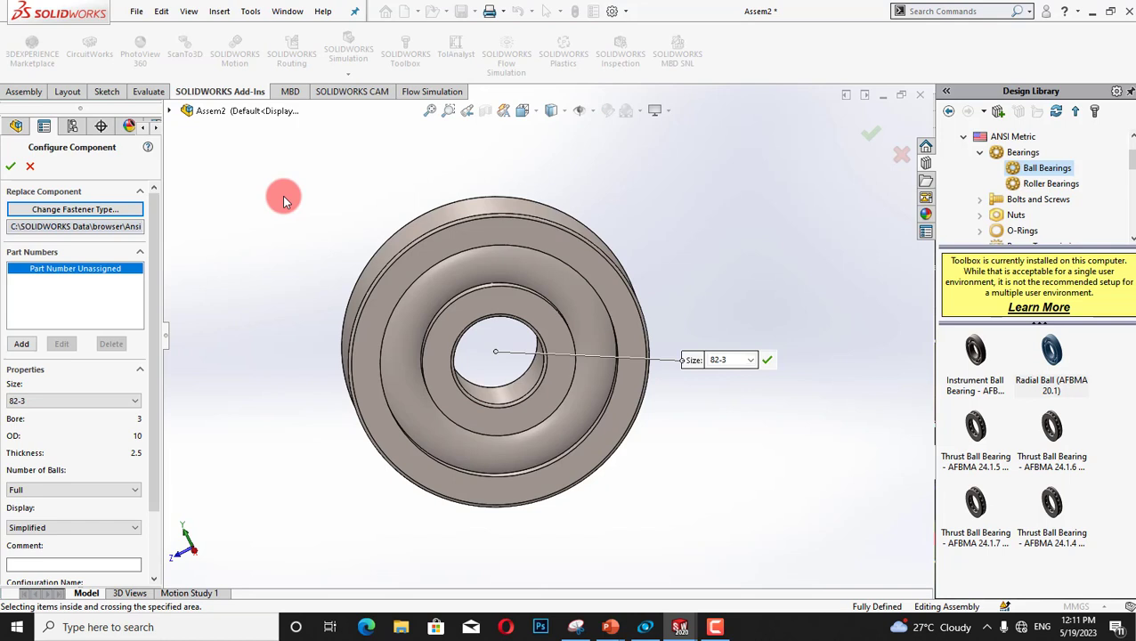
left_click_drag(282, 195, 300, 261)
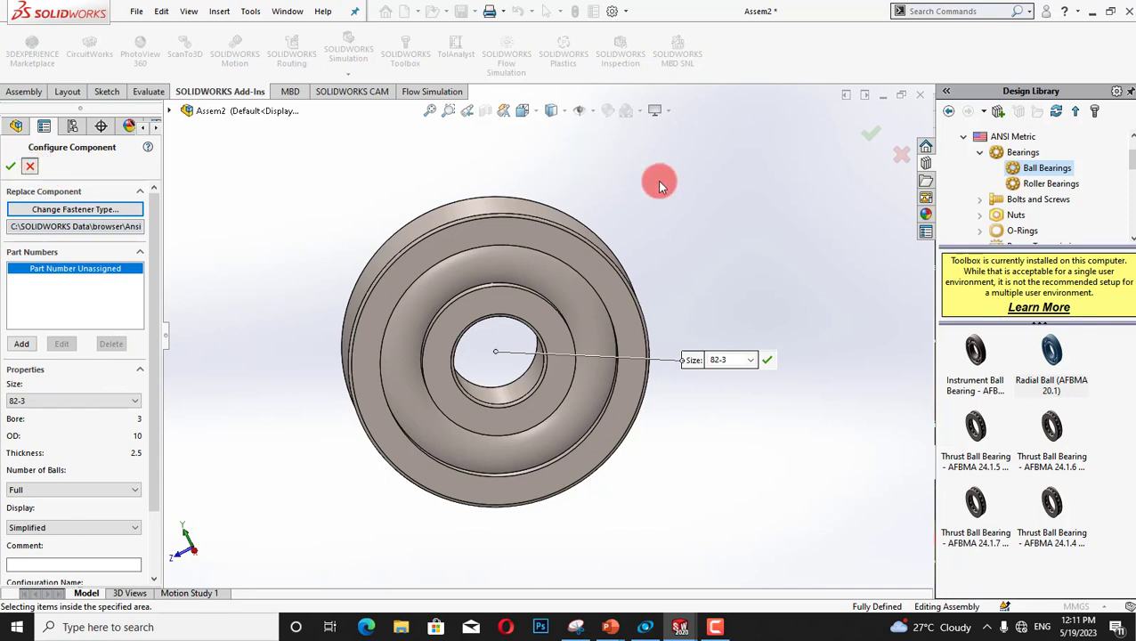
key("Escape")
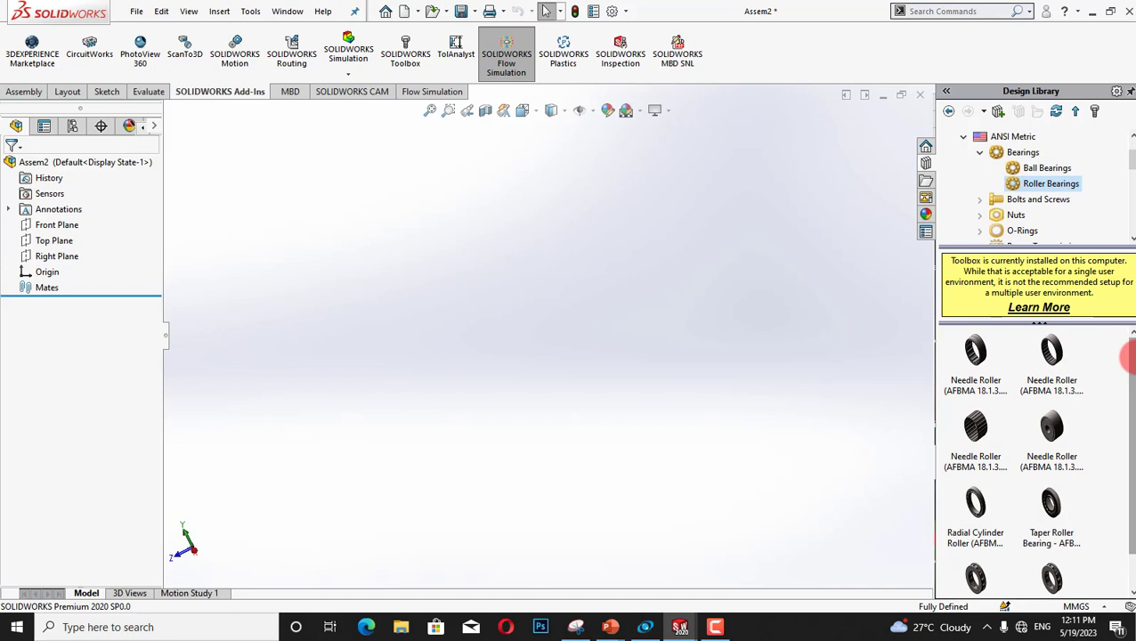
- Scroll the roller bearing thumbnails, then return to Bearings showing Ball and Roller Bearings folders
scroll(1129, 414, "down", 1)
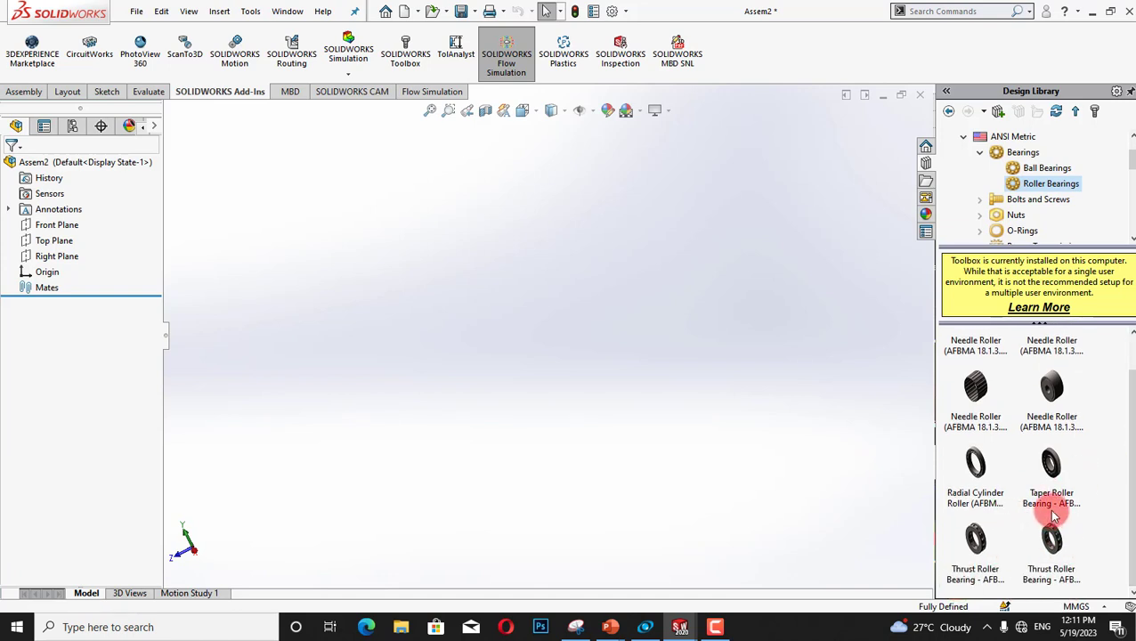
scroll(1128, 482, "up", 1)
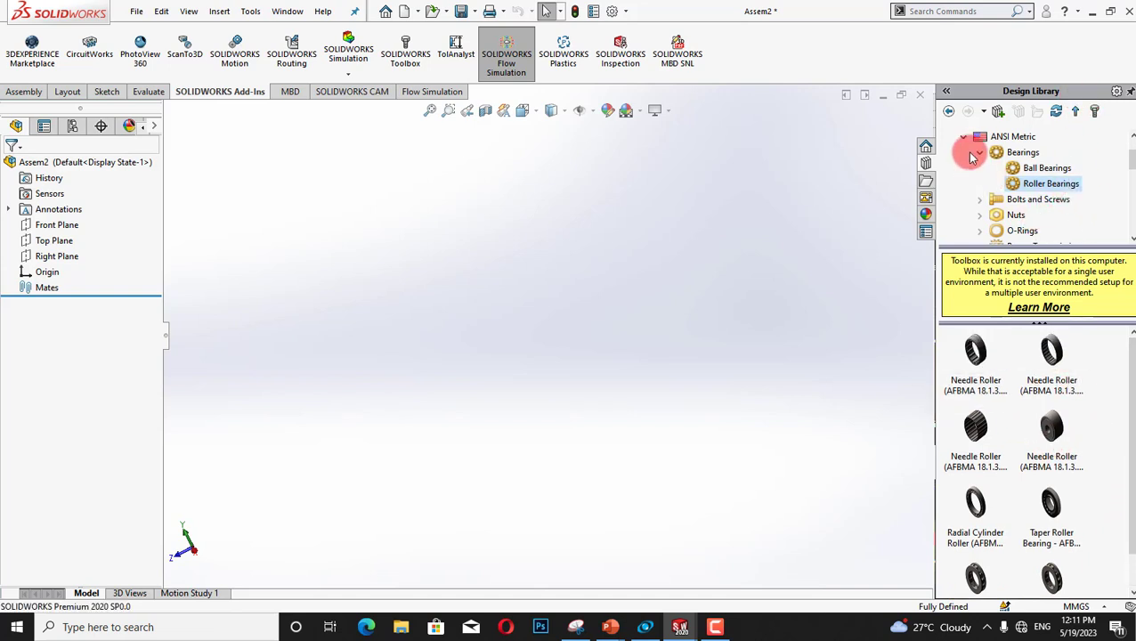
left_click(981, 155)
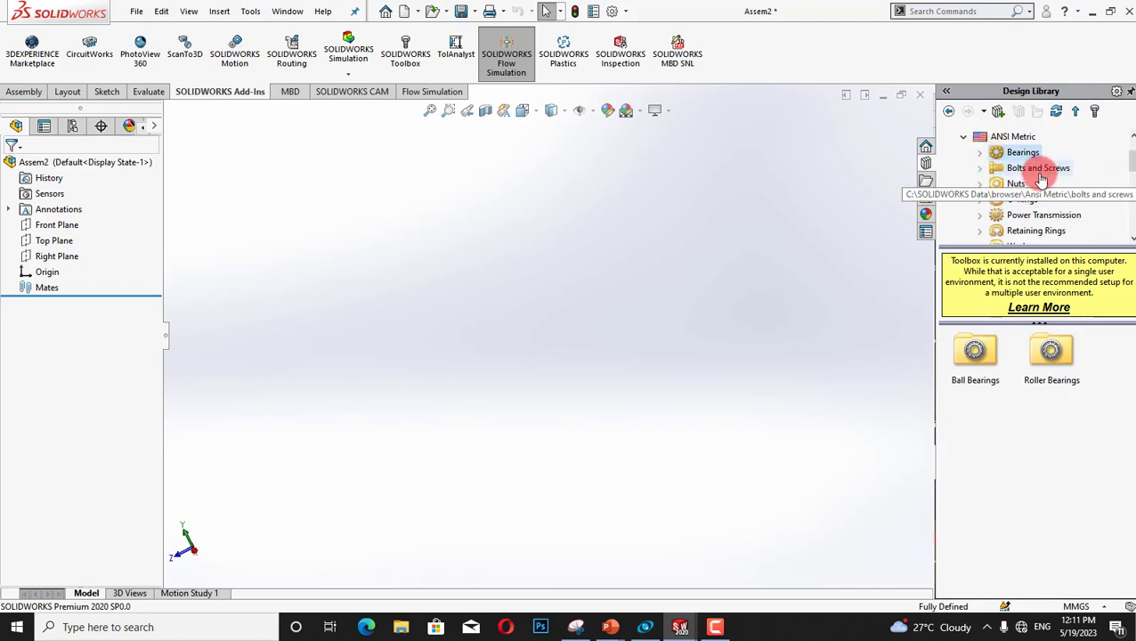
- Drag a Formed Hex Screw from Bolts and Screws > Hex Head into Assem2 at size M5
left_click(982, 169)
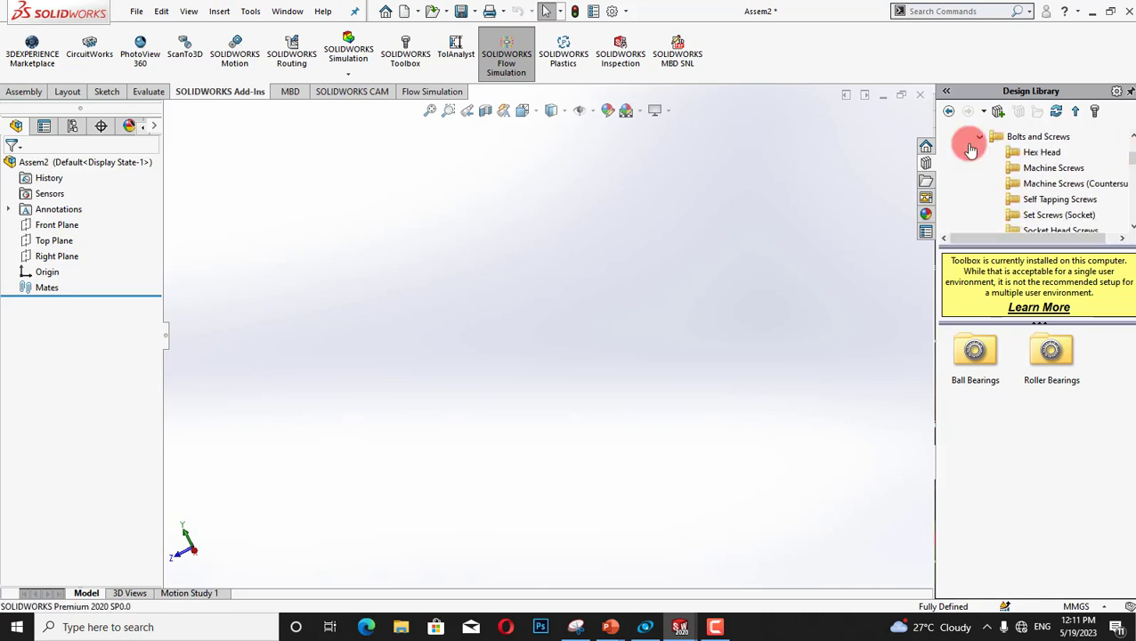
left_click(1037, 157)
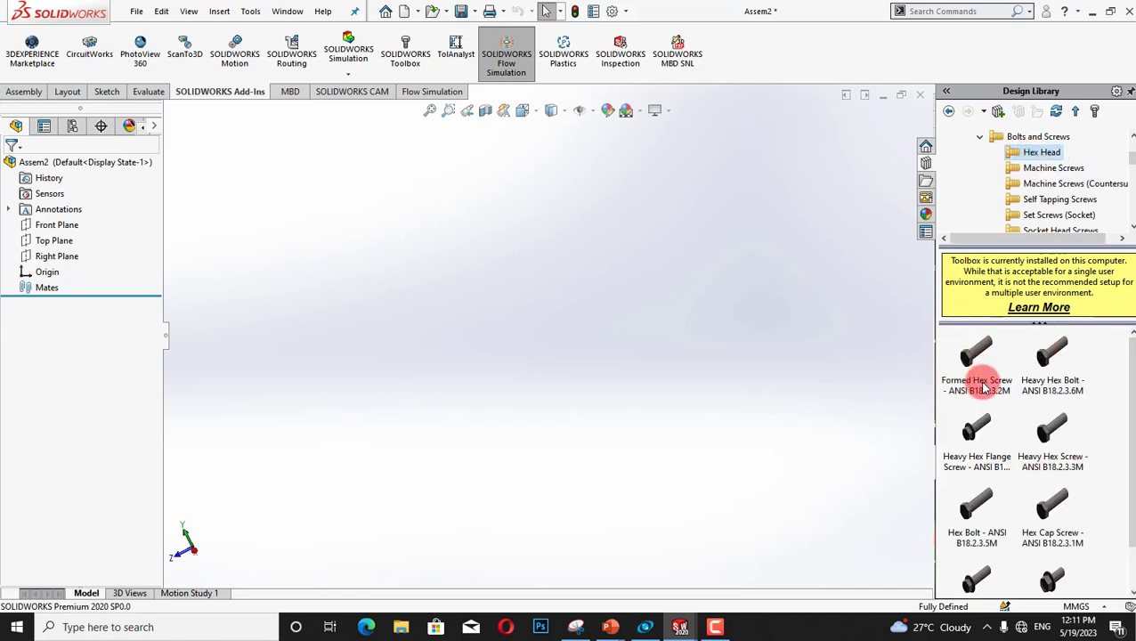
left_click_drag(978, 352, 563, 313)
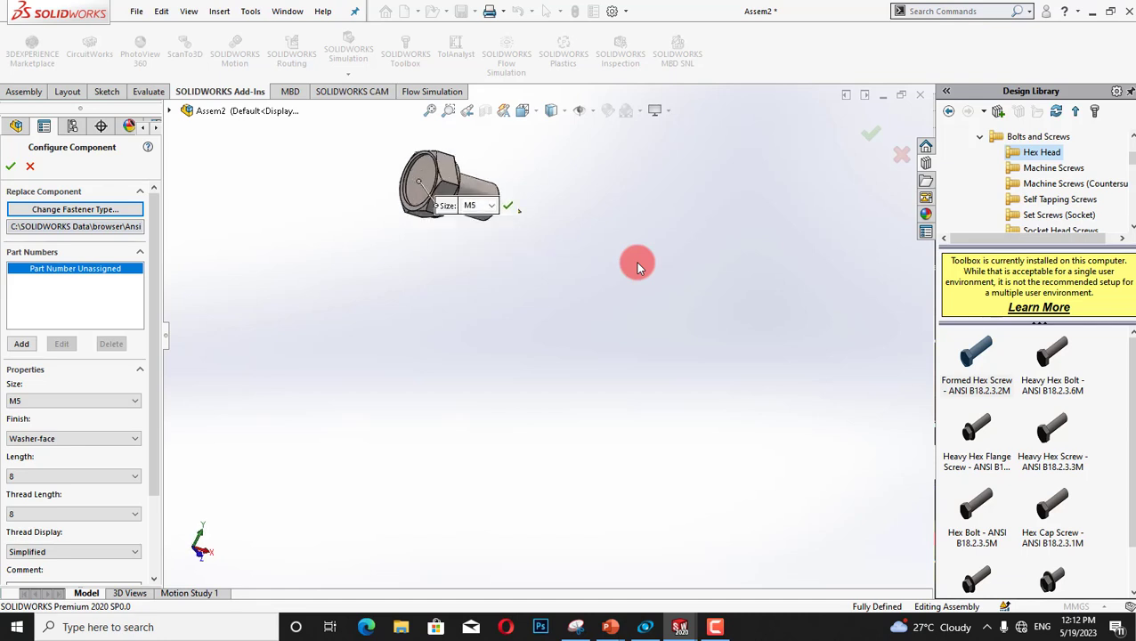
- Keep the hex screw at size M5, review its properties, then cancel the insertion
left_click(477, 207)
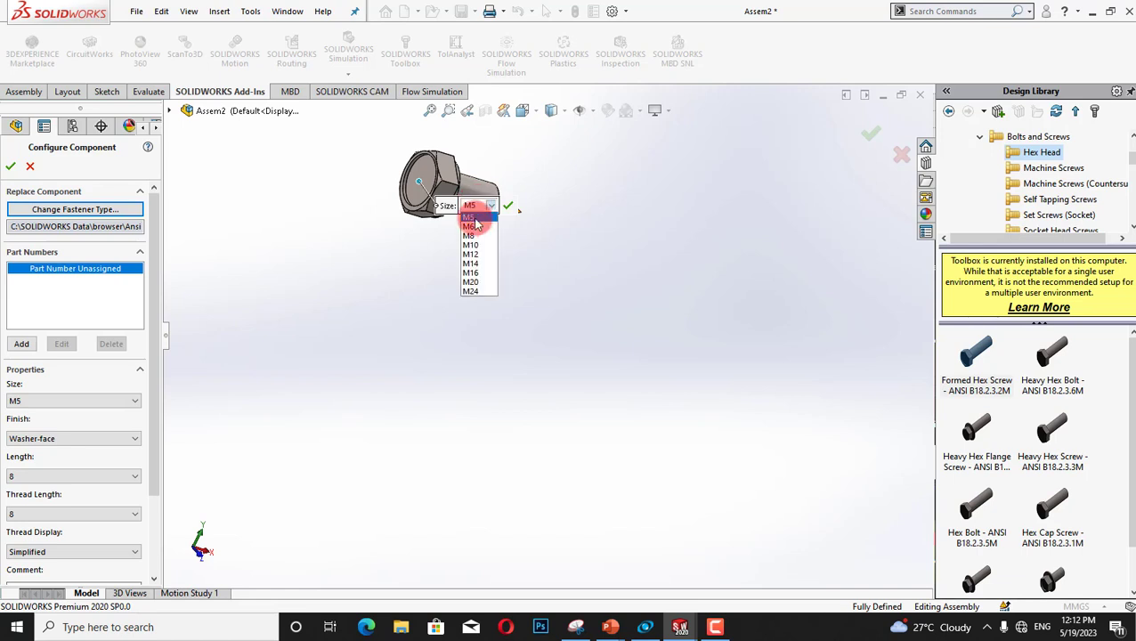
left_click(595, 226)
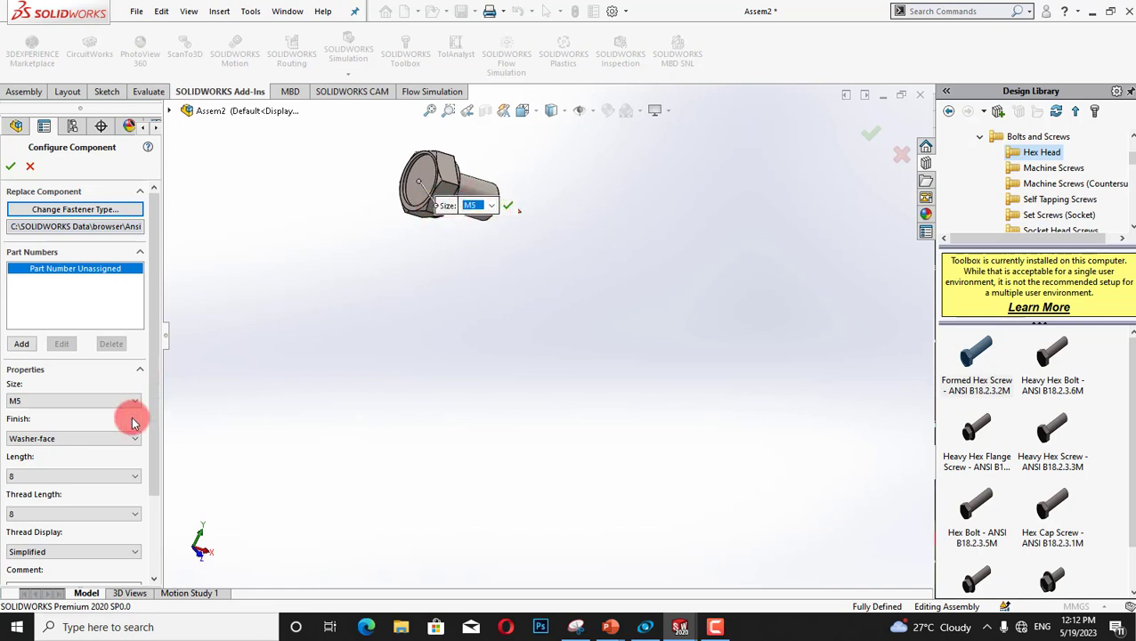
scroll(152, 419, "down", 3)
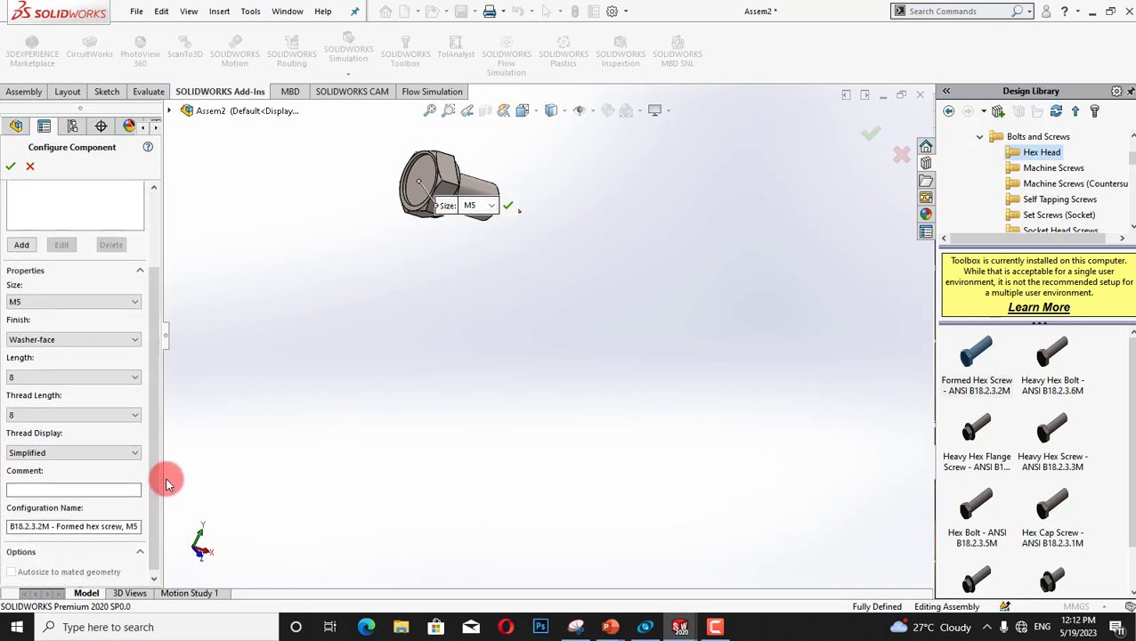
scroll(153, 378, "up", 1)
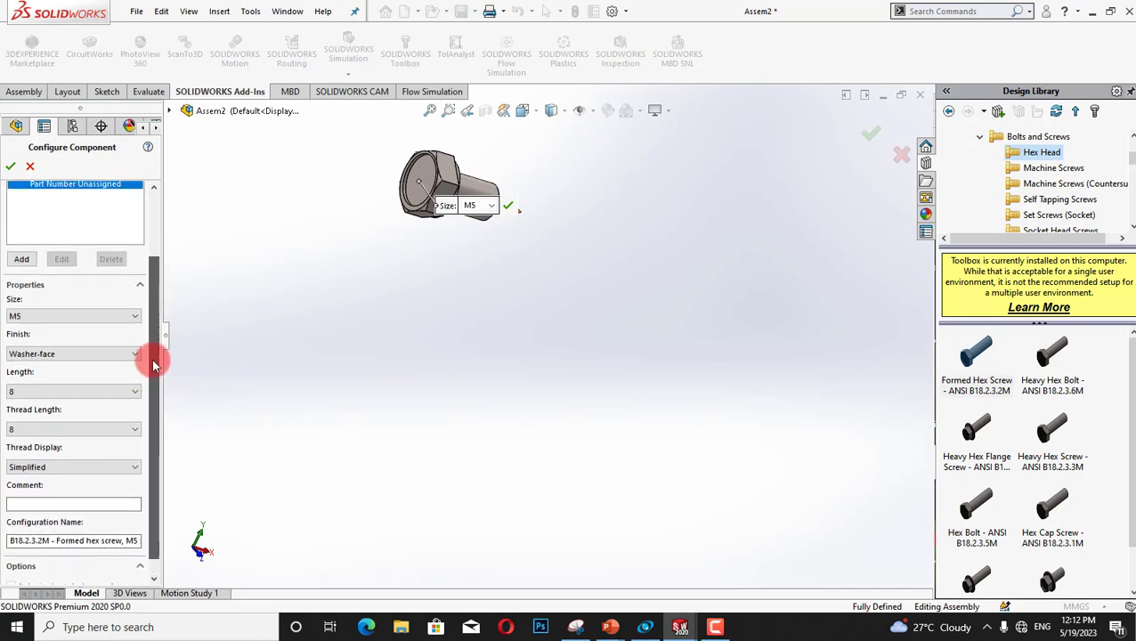
scroll(154, 372, "down", 1)
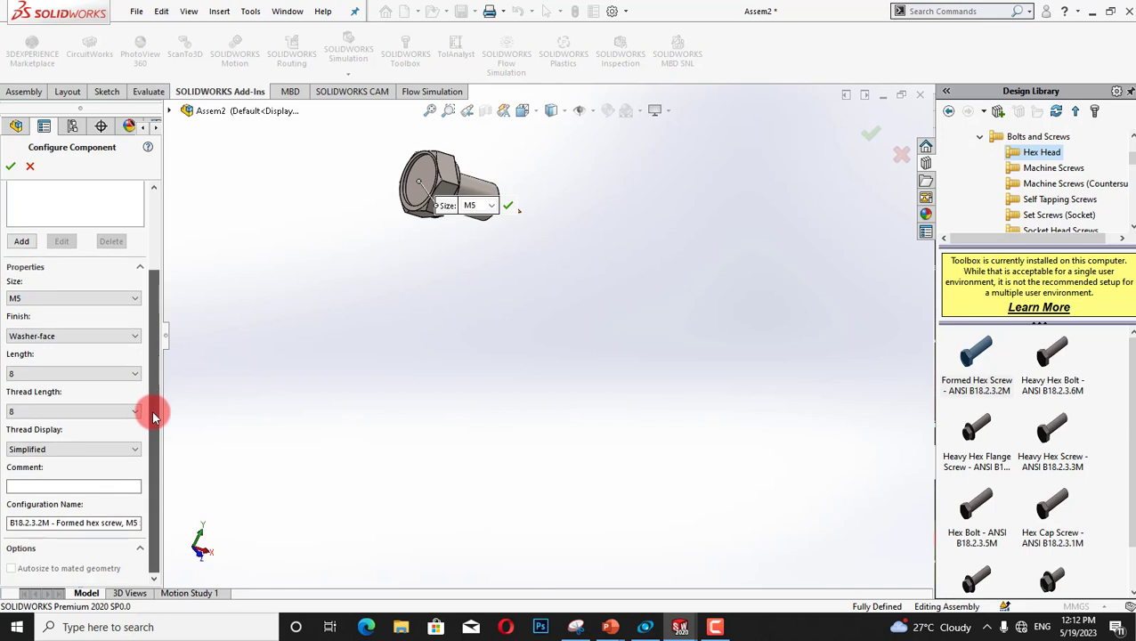
scroll(147, 318, "up", 3)
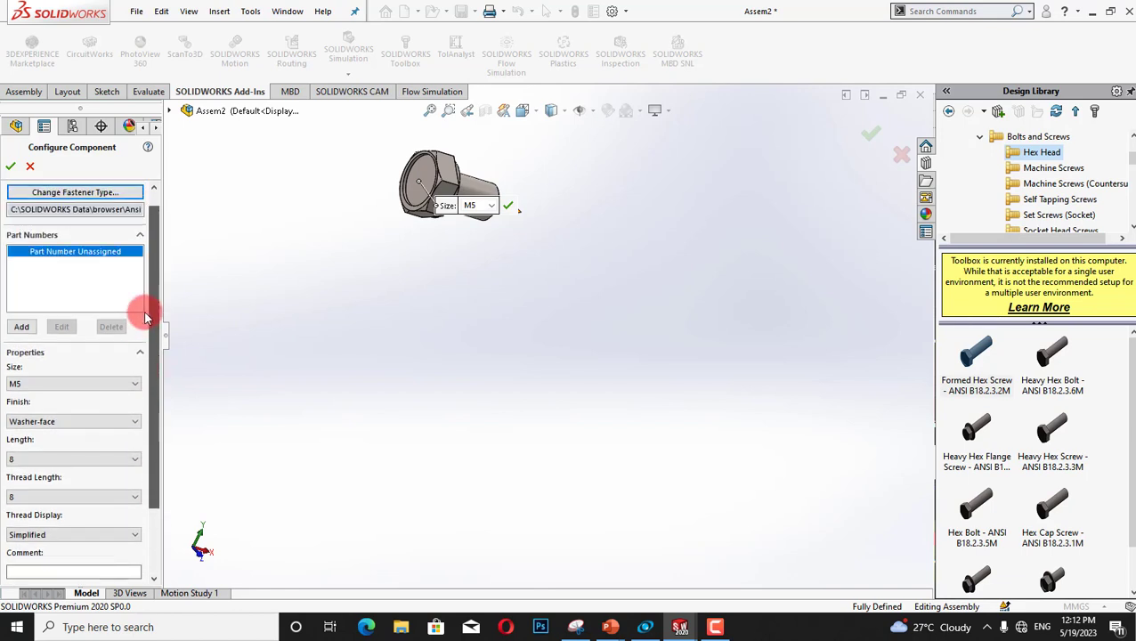
left_click(30, 168)
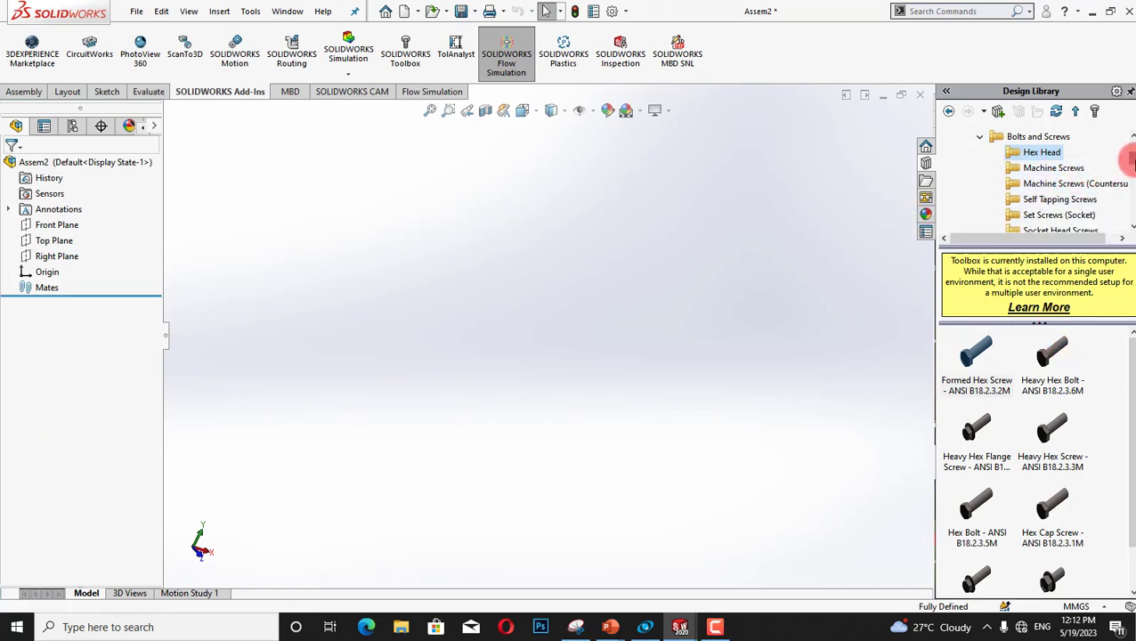
left_click_drag(1132, 159, 1132, 176)
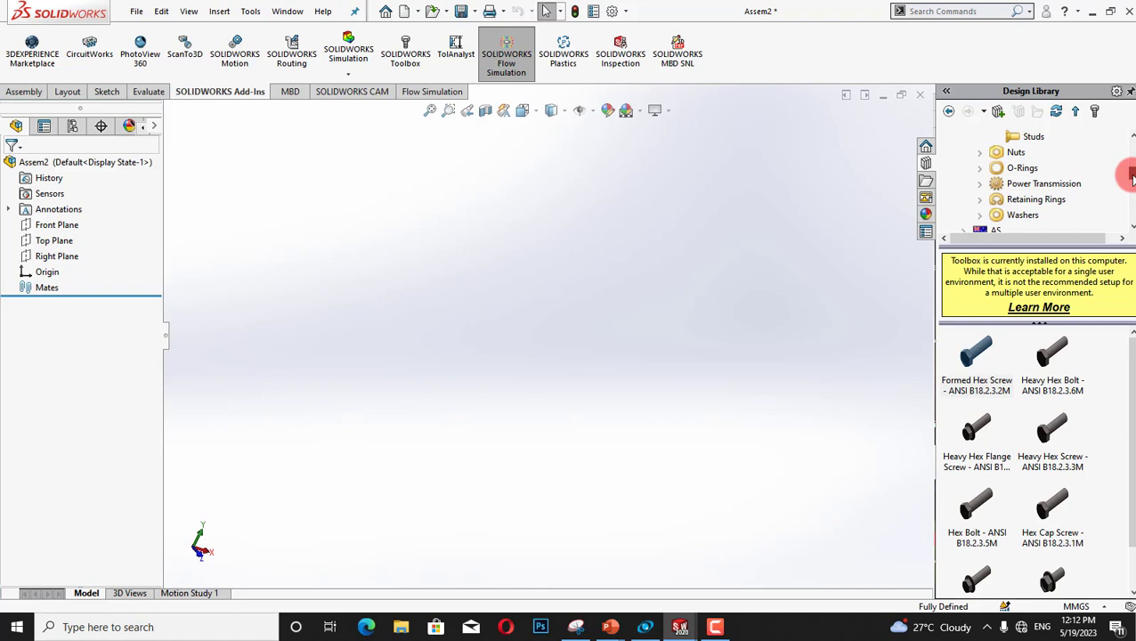
- Open Power Transmission > Gears and browse Helical, Internal Spur, Rack, Spur, Bevel and Miter gears
left_click(1013, 186)
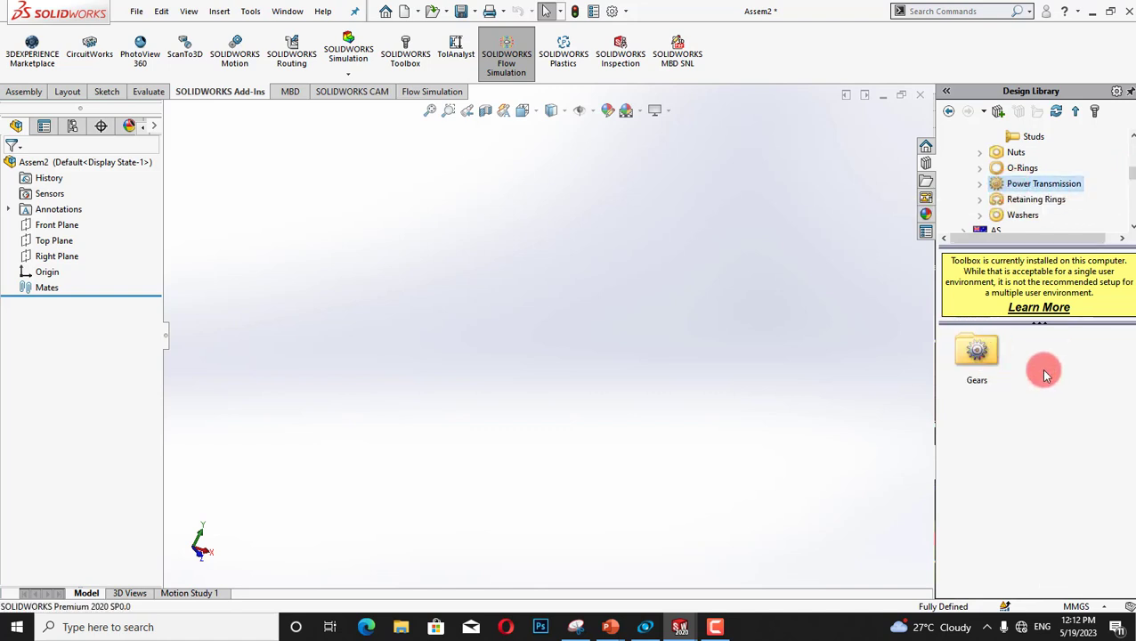
left_click(979, 352)
double_click(987, 352)
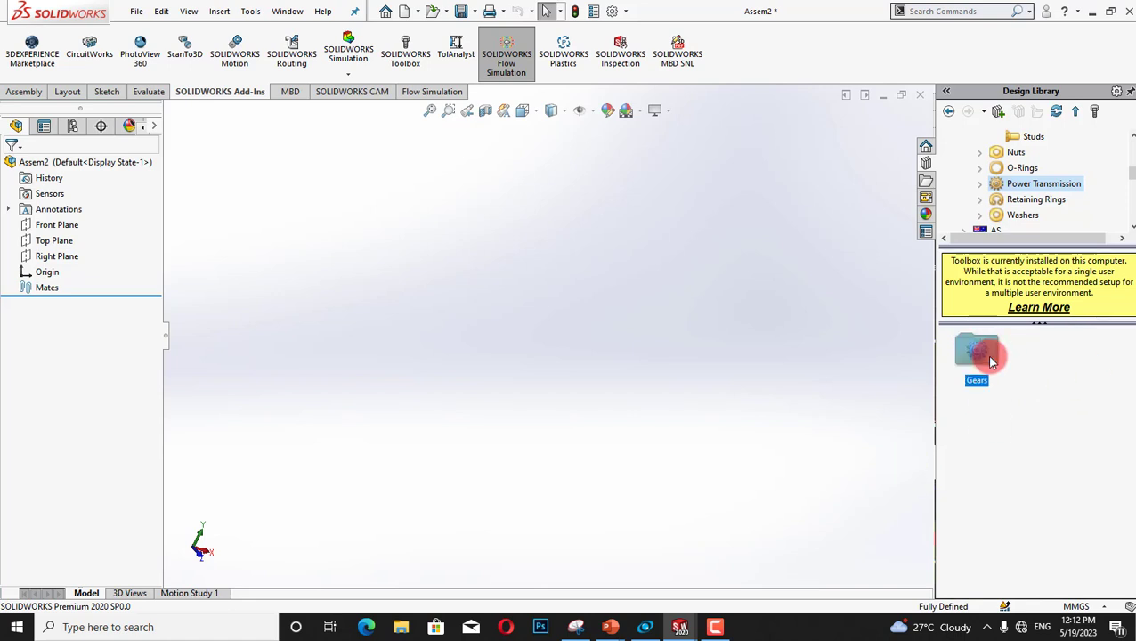
left_click_drag(1130, 423, 1130, 489)
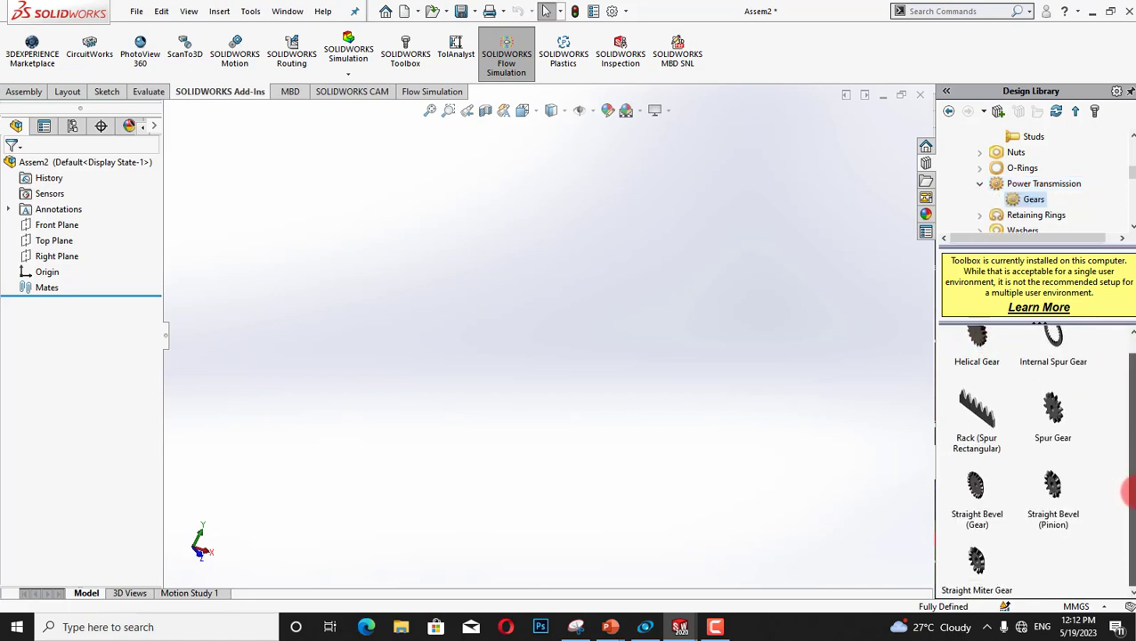
left_click_drag(1130, 438, 1129, 411)
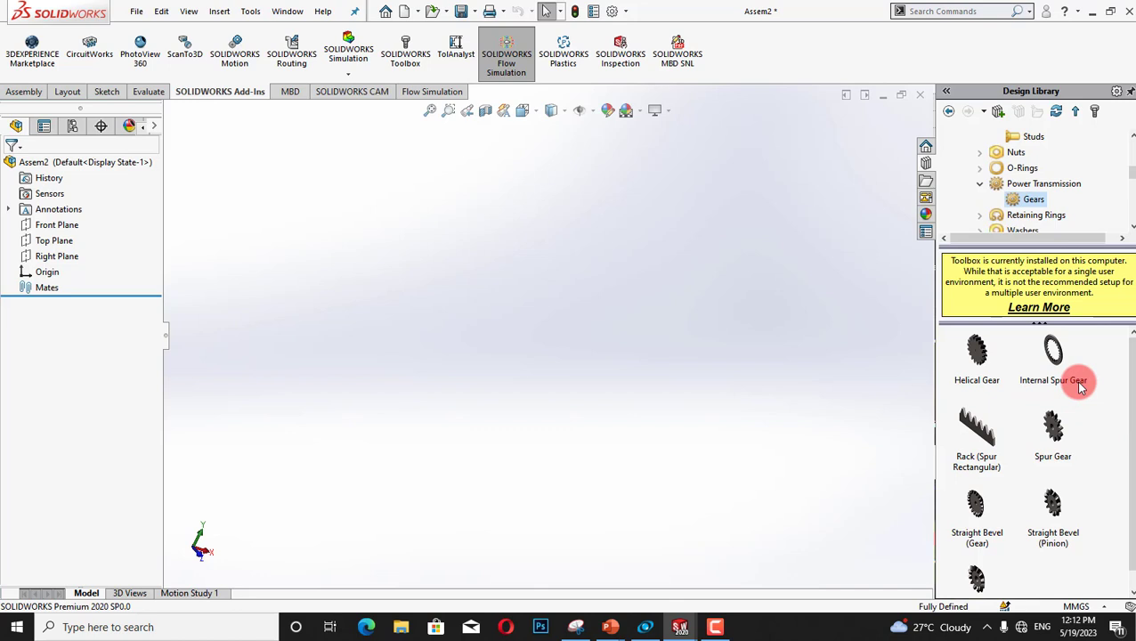
mouse_move(979, 475)
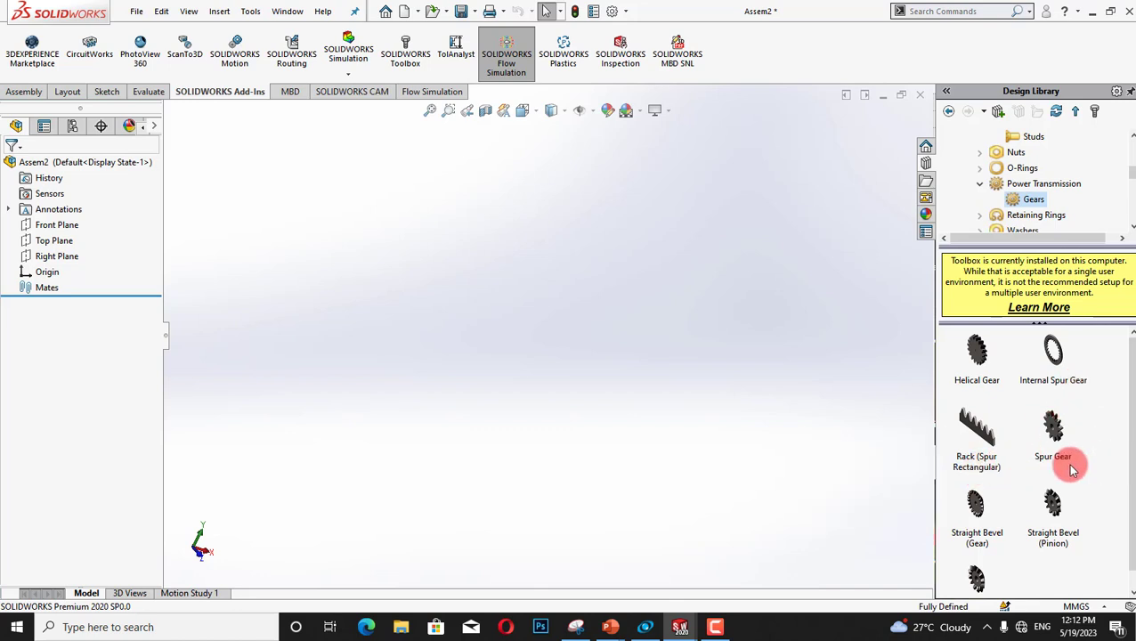
mouse_move(986, 546)
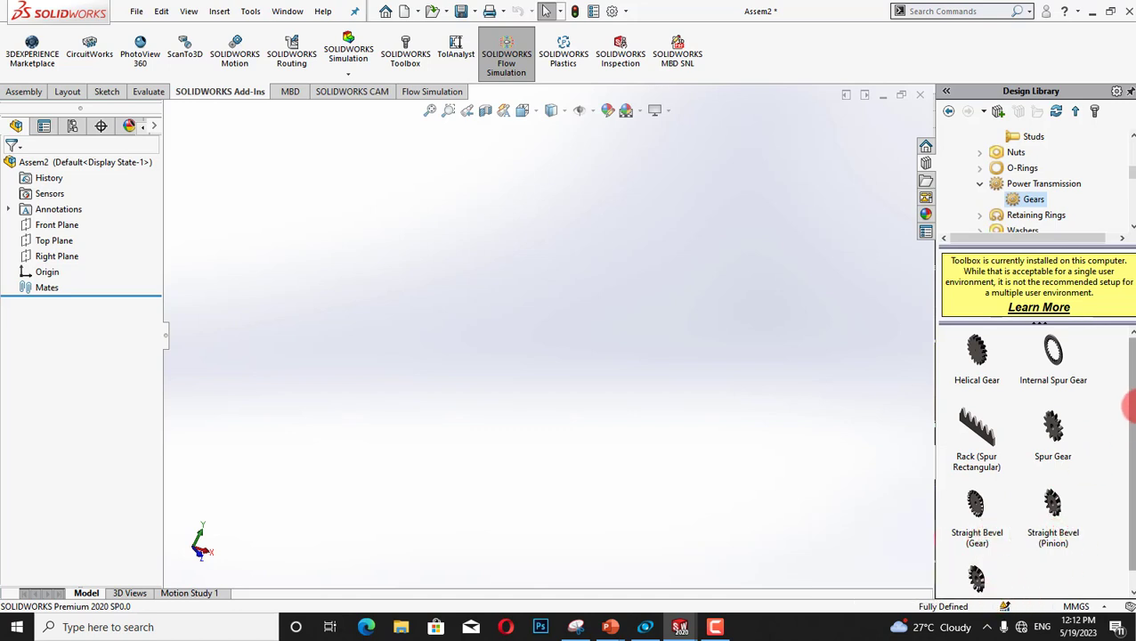
left_click_drag(1131, 406, 1131, 459)
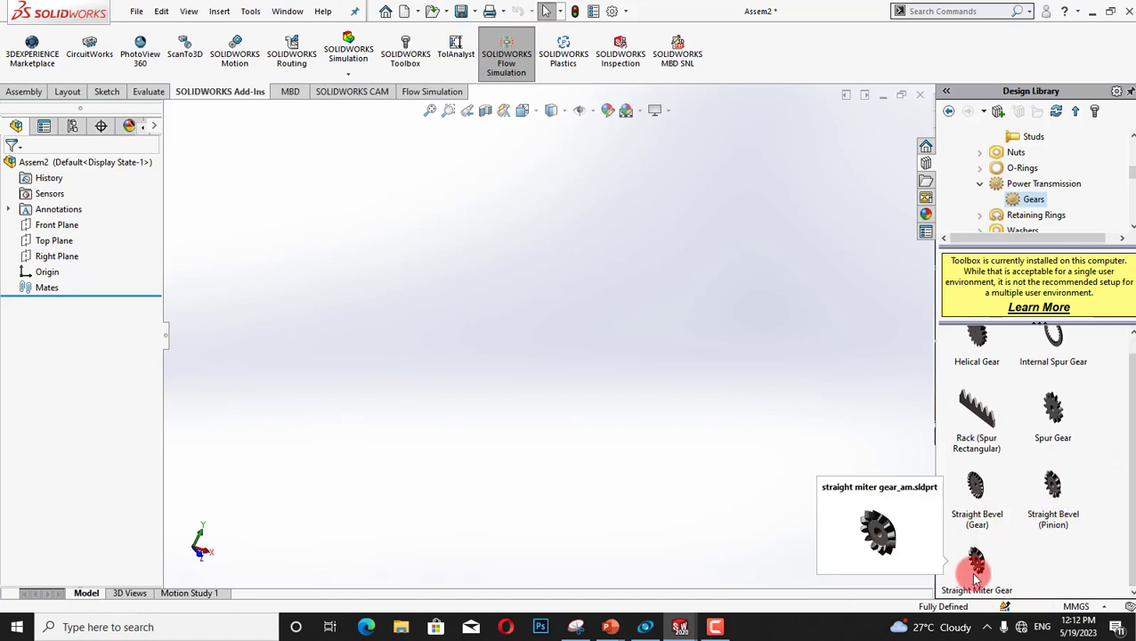
left_click_drag(1132, 482, 1129, 432)
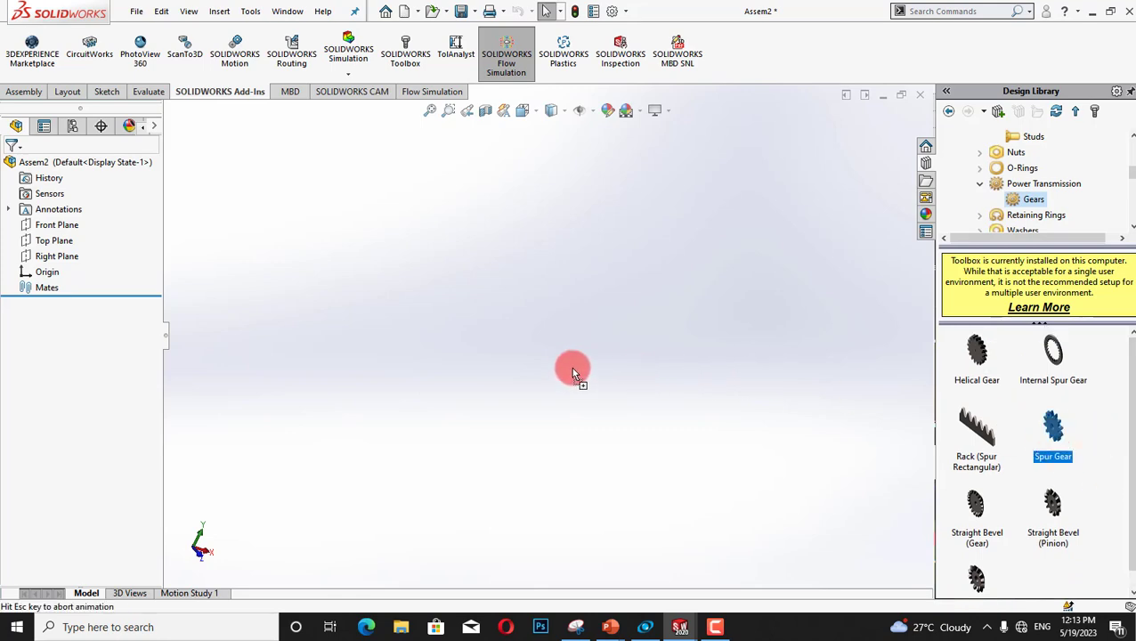
- Place a Spur Gear, setting its module to 20 and its number of teeth to 20
left_click_drag(530, 348, 534, 346)
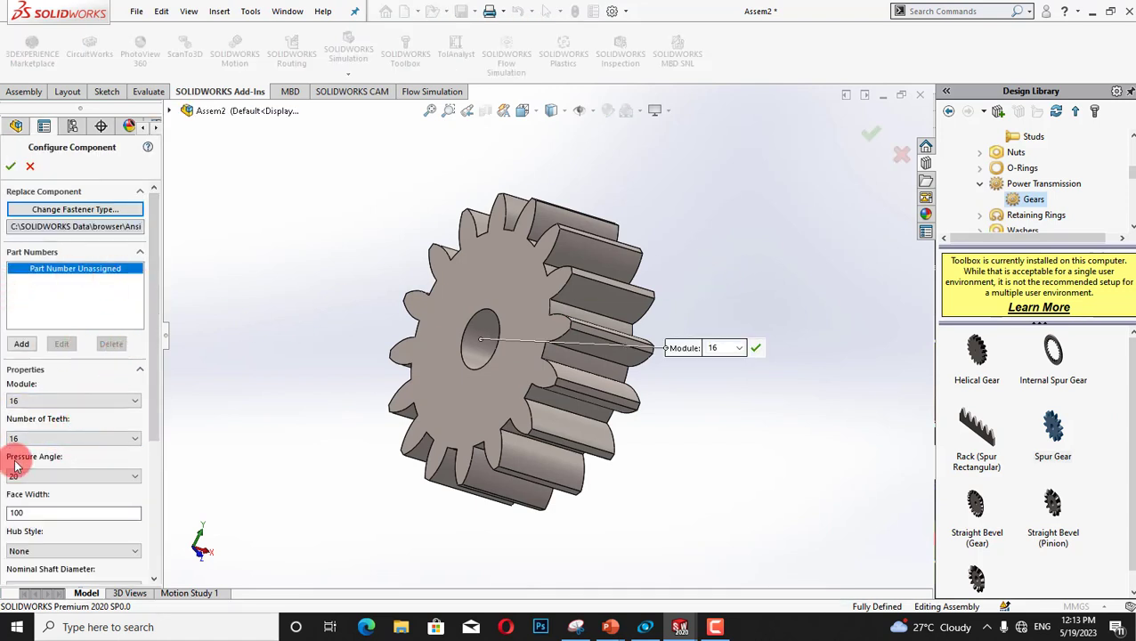
left_click_drag(153, 275, 181, 321)
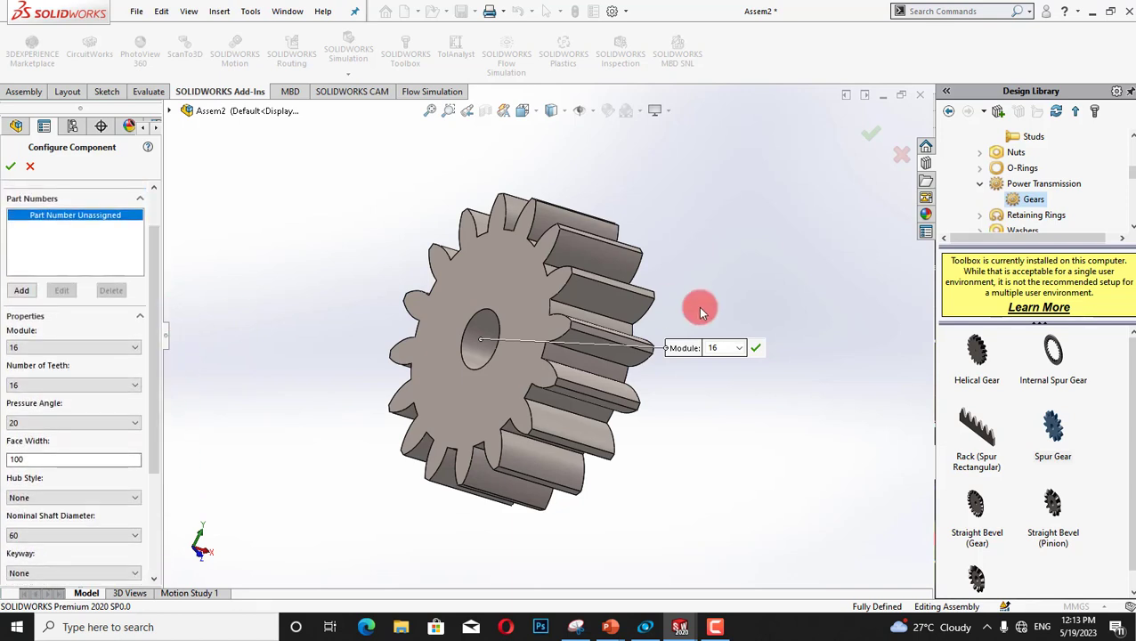
left_click(122, 351)
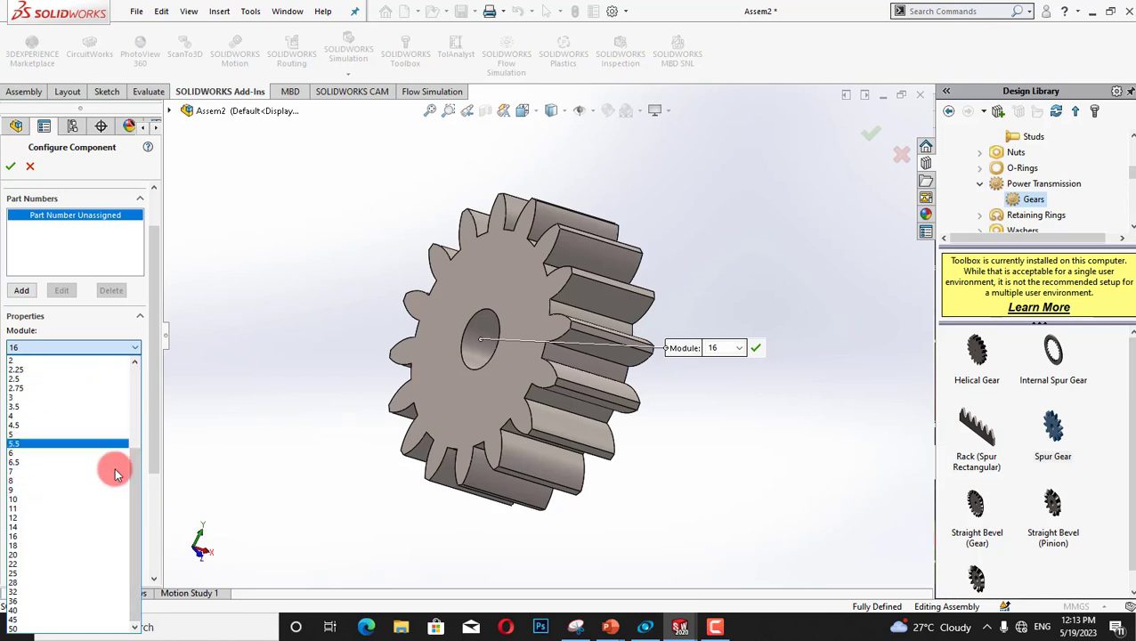
left_click(42, 562)
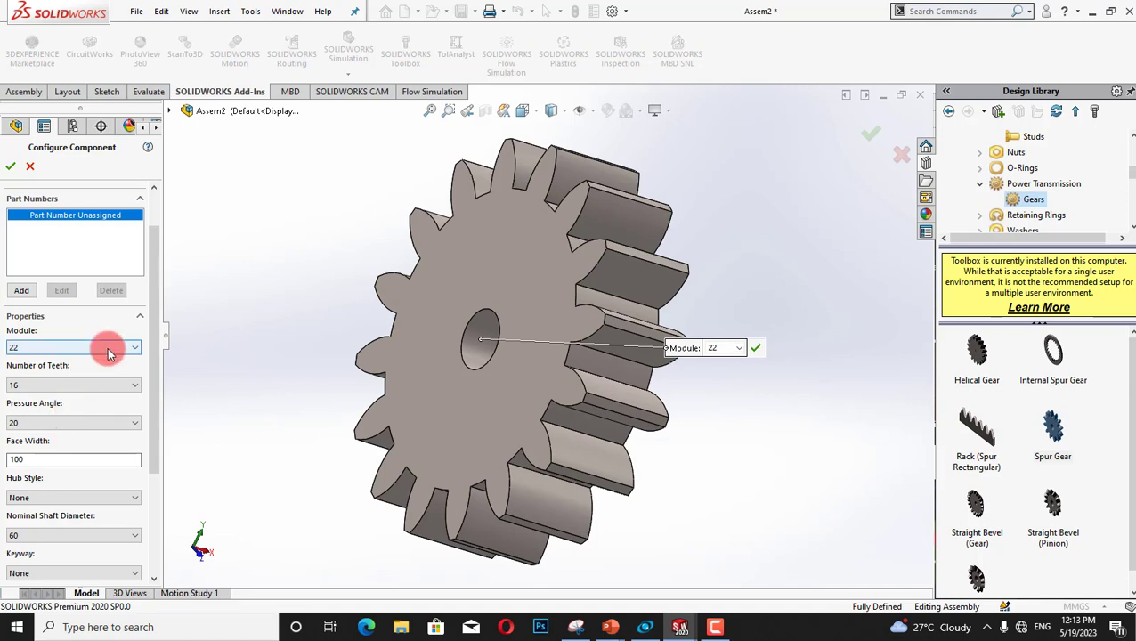
left_click(108, 347)
left_click(78, 554)
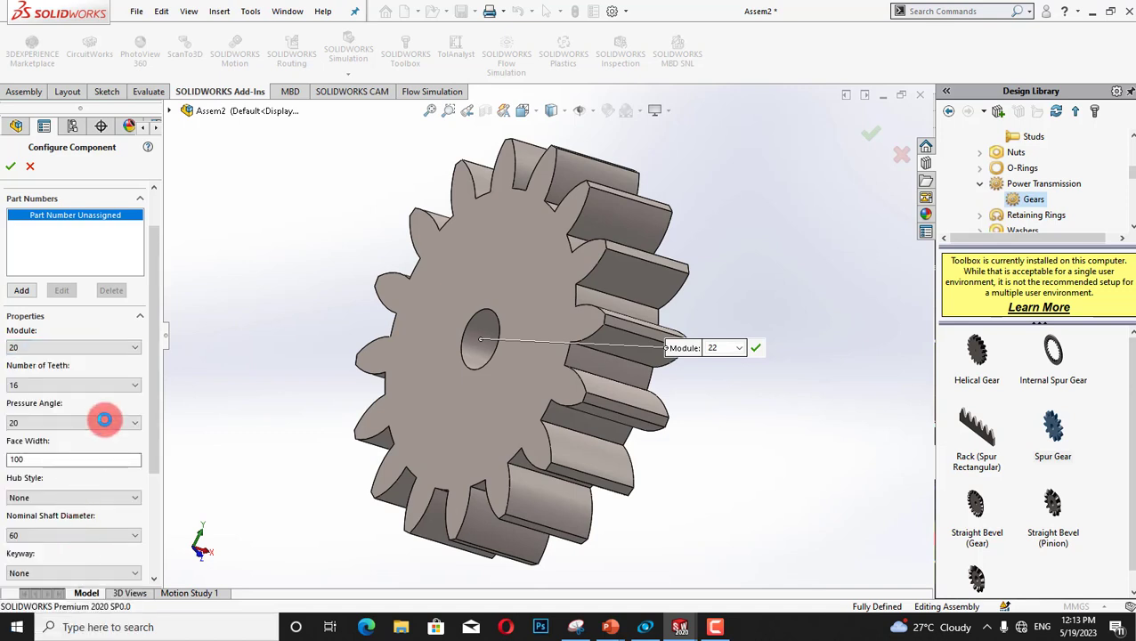
left_click(122, 392)
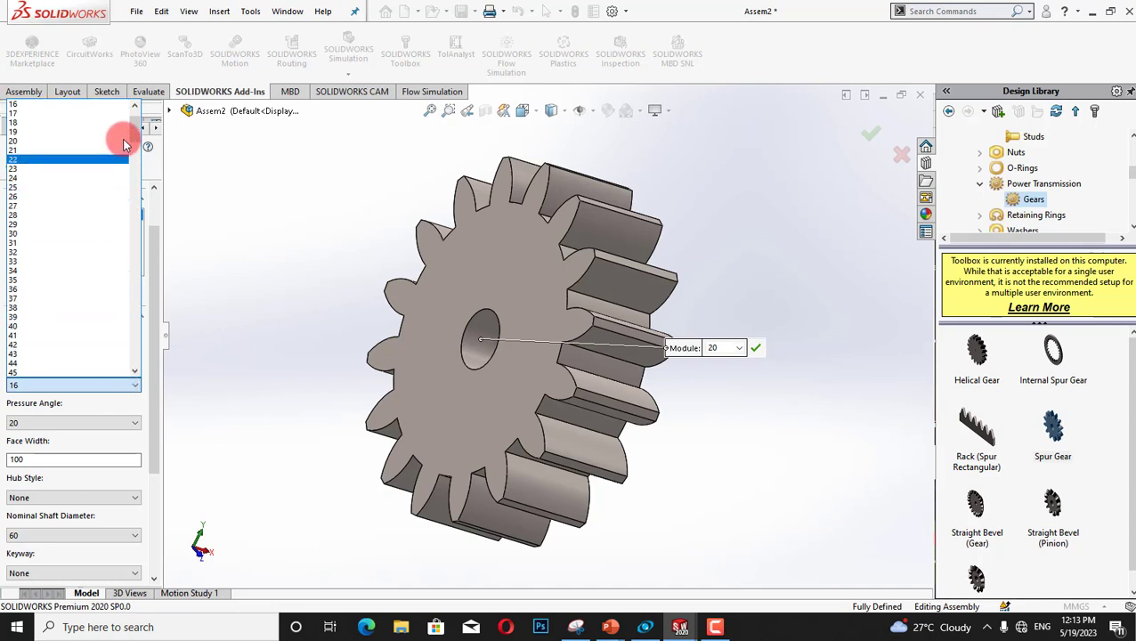
left_click(122, 145)
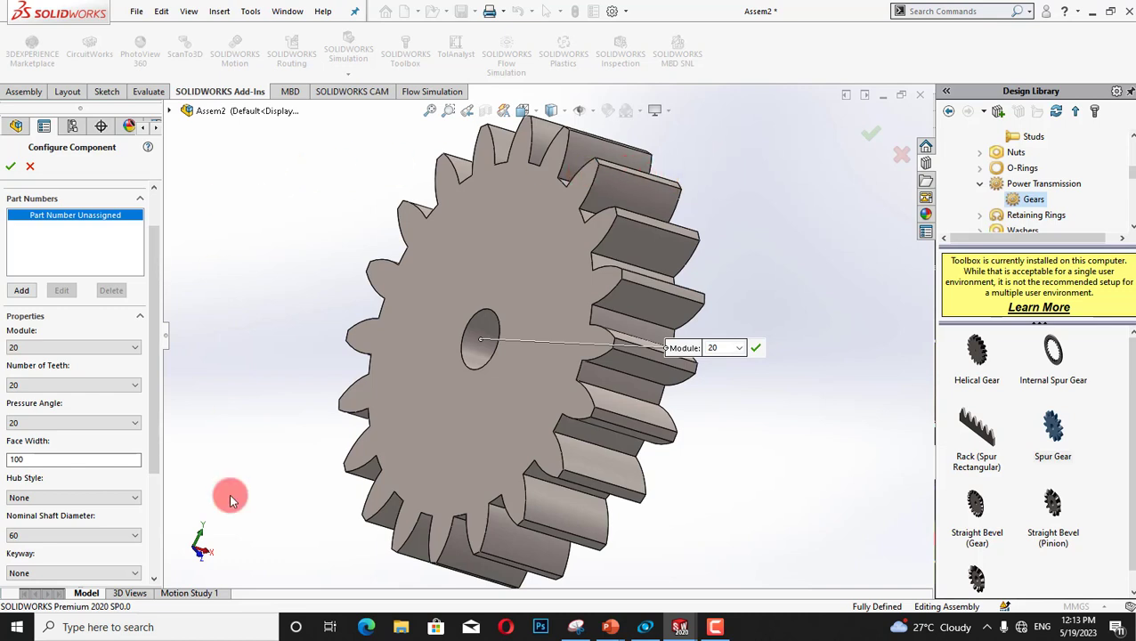
left_click_drag(153, 445, 147, 461)
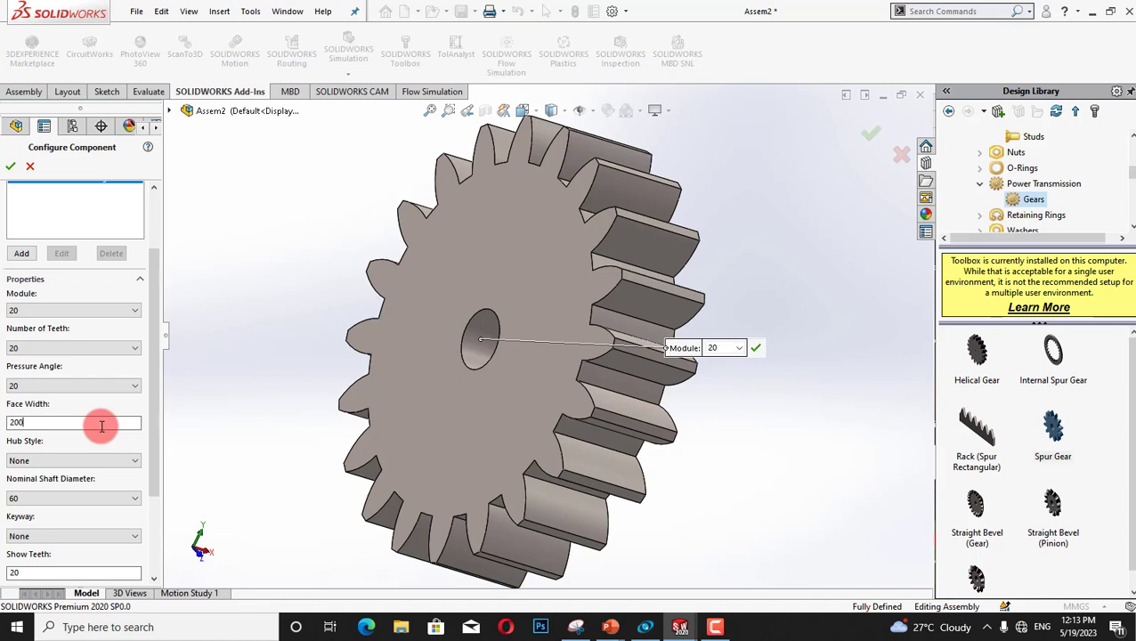
- Apply face width 200 and nominal shaft diameter 80 to the spur gear, then cancel it
key("Return")
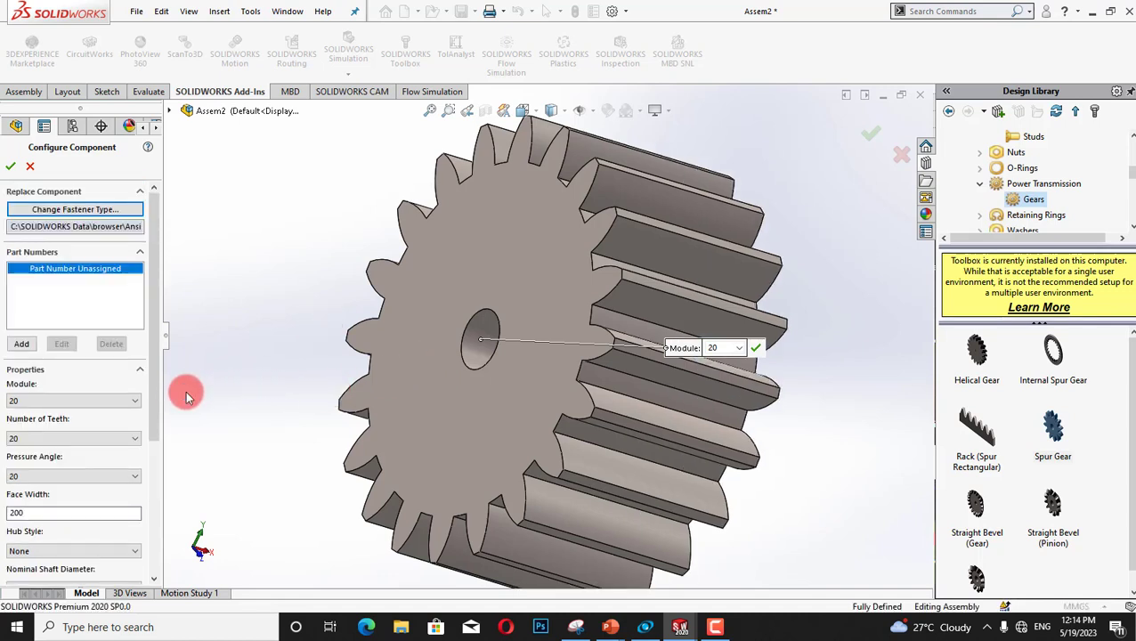
left_click_drag(153, 390, 157, 512)
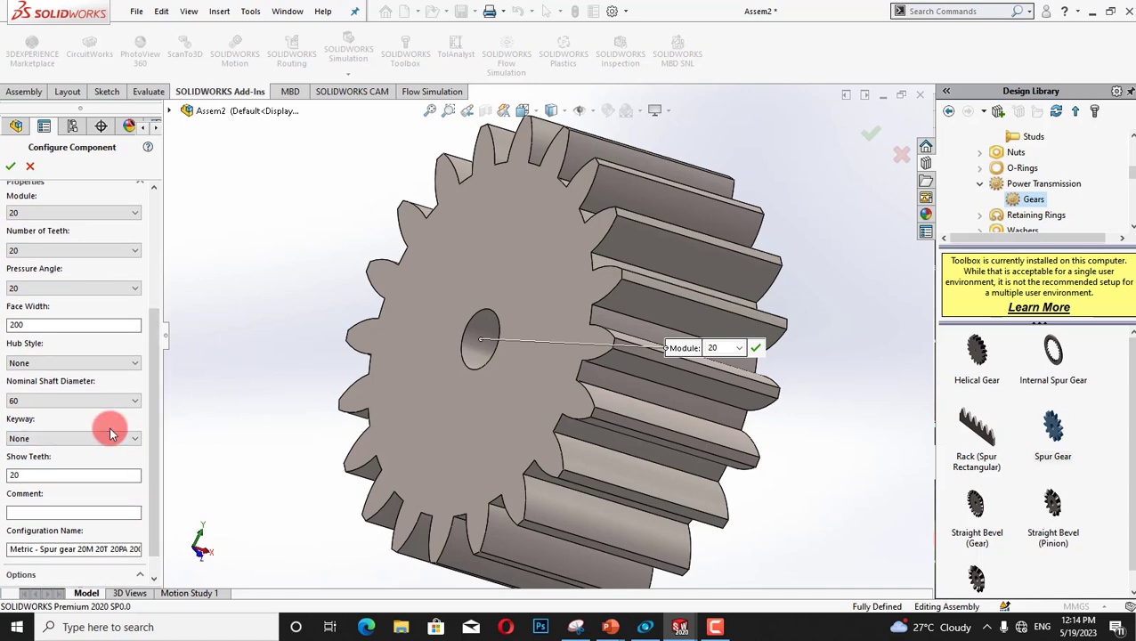
left_click(113, 404)
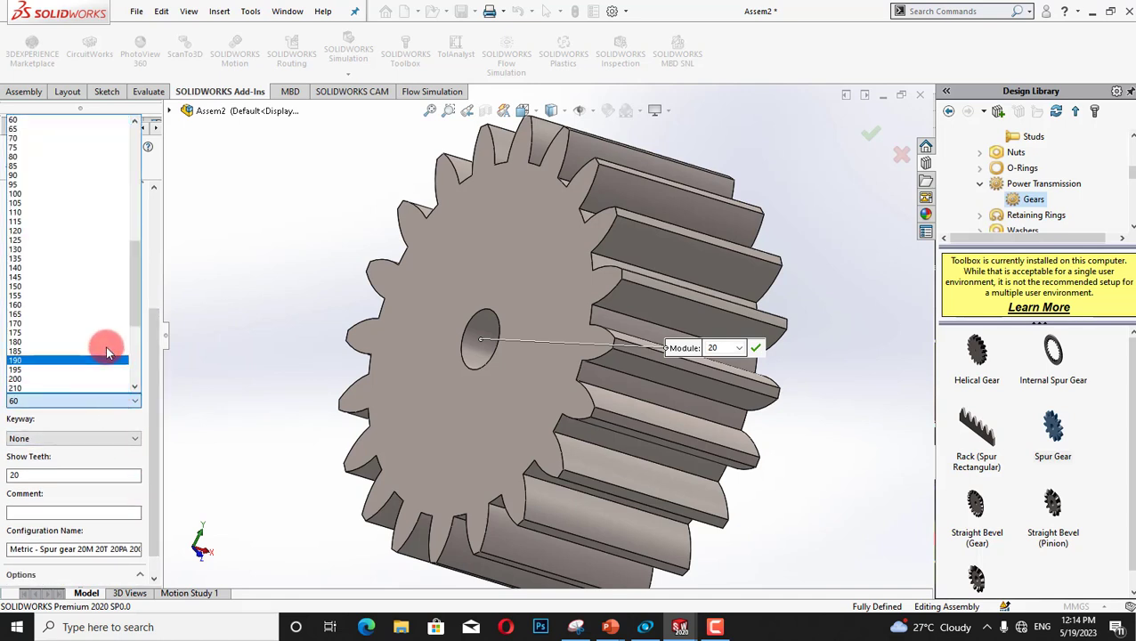
left_click(92, 157)
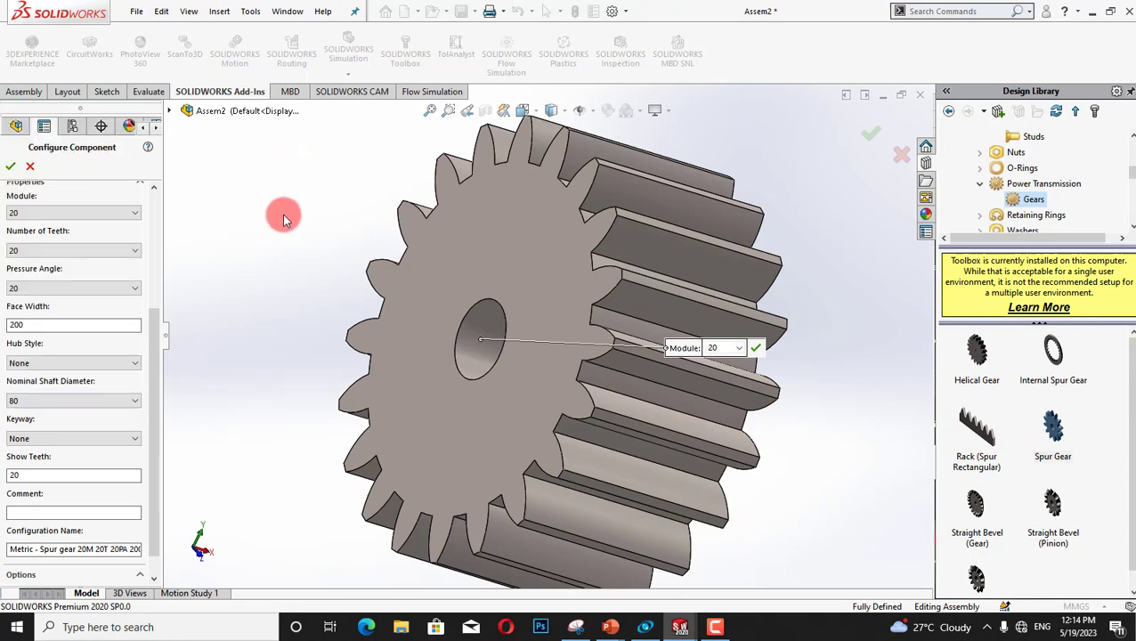
left_click_drag(153, 494, 167, 272)
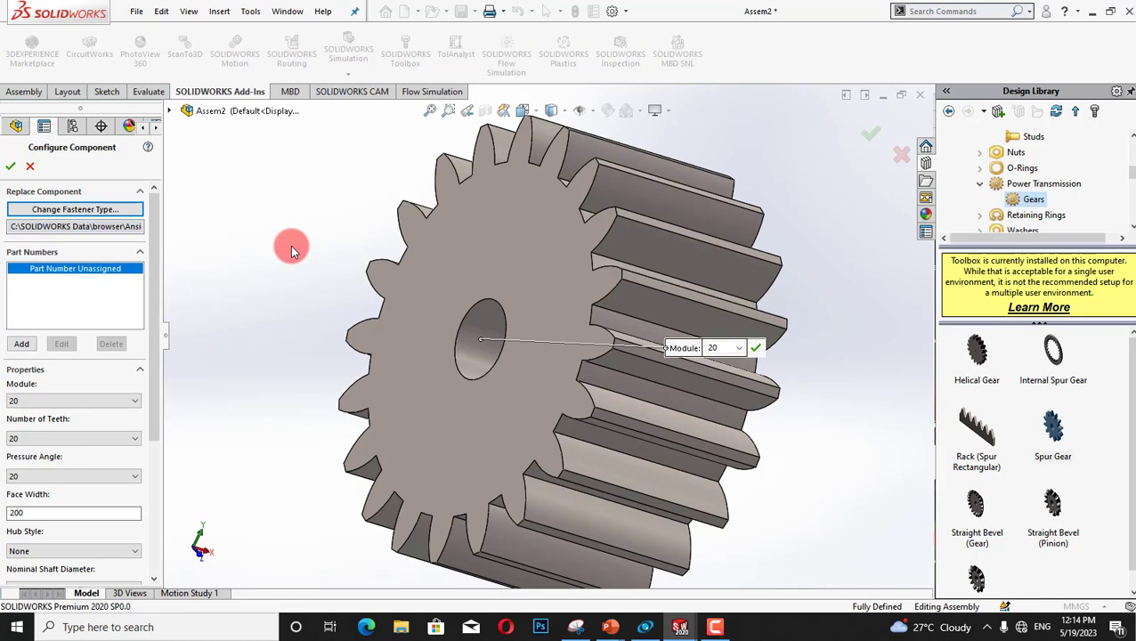
key("Escape")
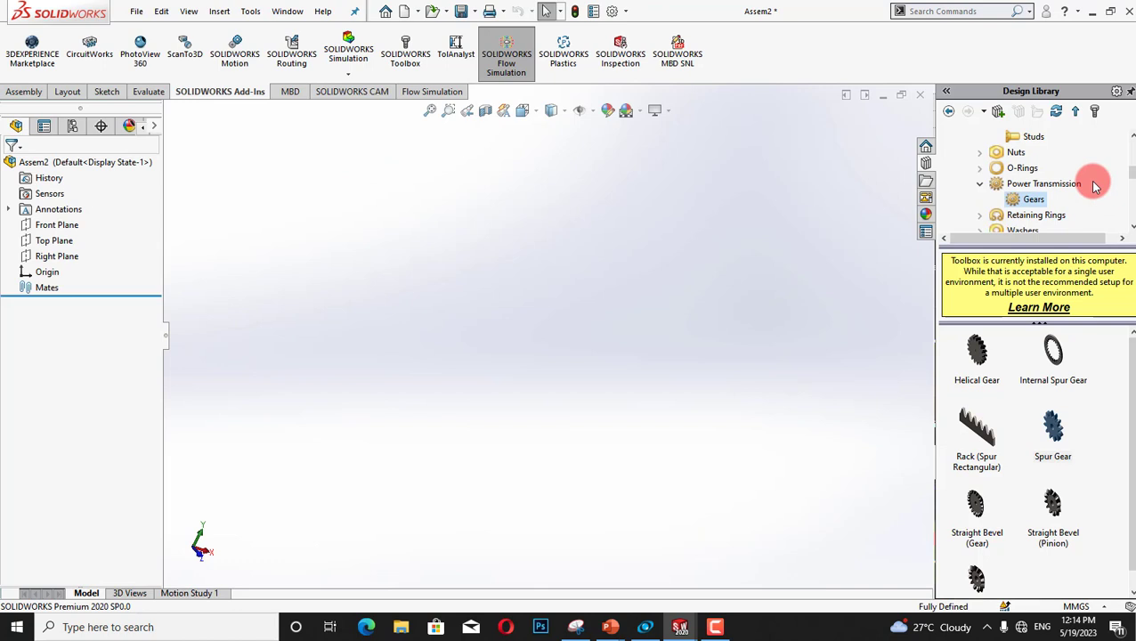
- Preview an E-Ring from Retaining Rings > External in Assem2, then cancel the insertion
left_click_drag(1133, 175, 1132, 179)
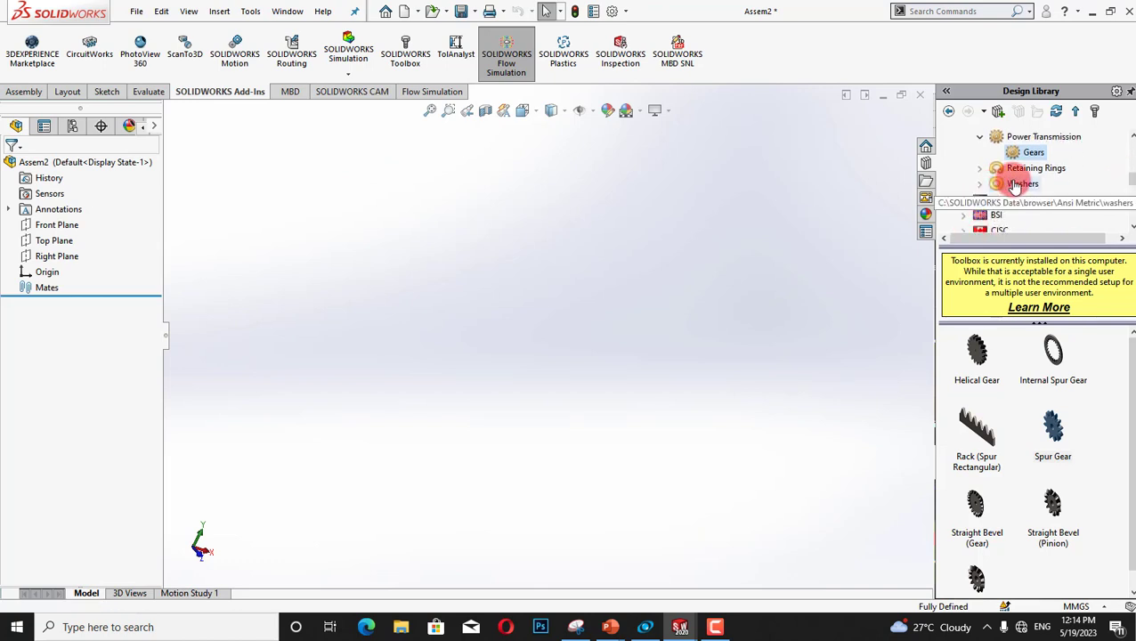
left_click(982, 169)
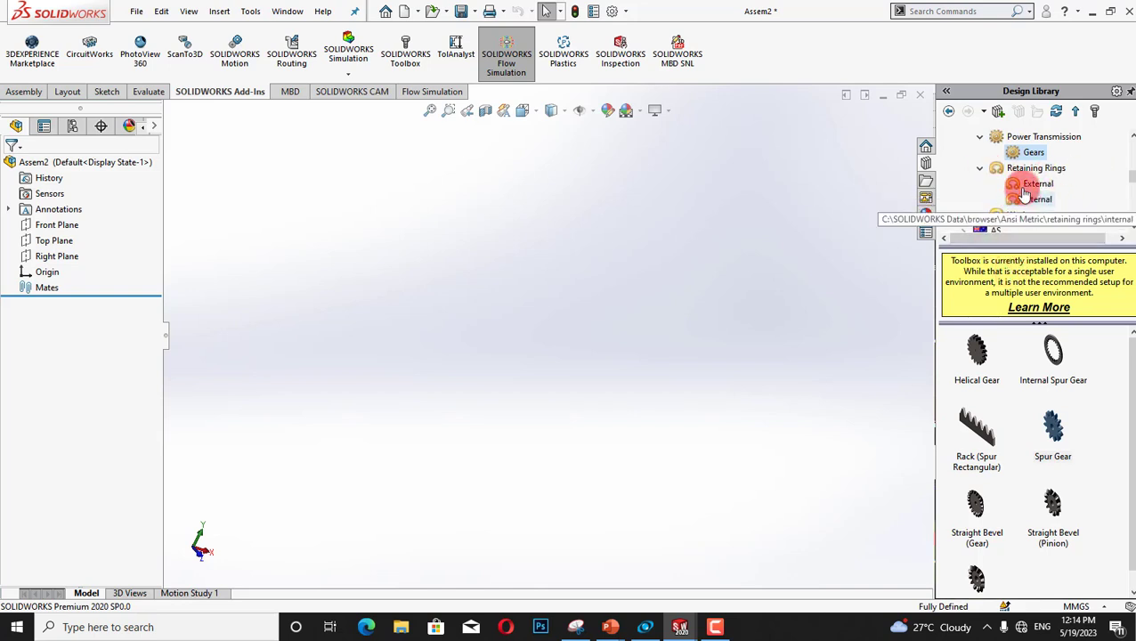
left_click(1033, 185)
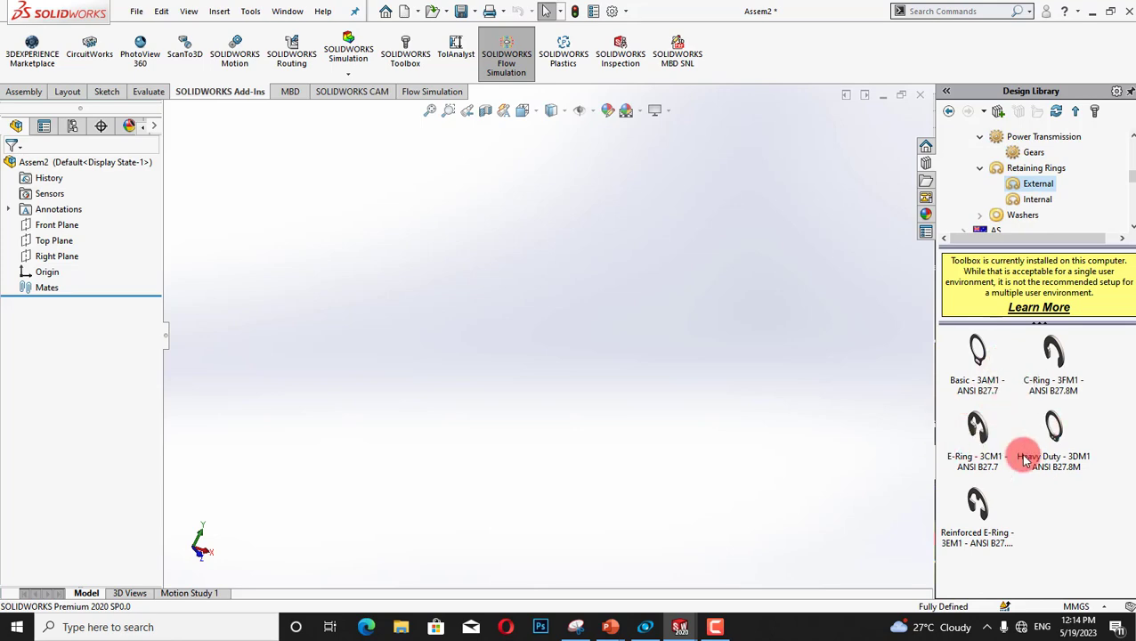
left_click_drag(987, 428, 780, 375)
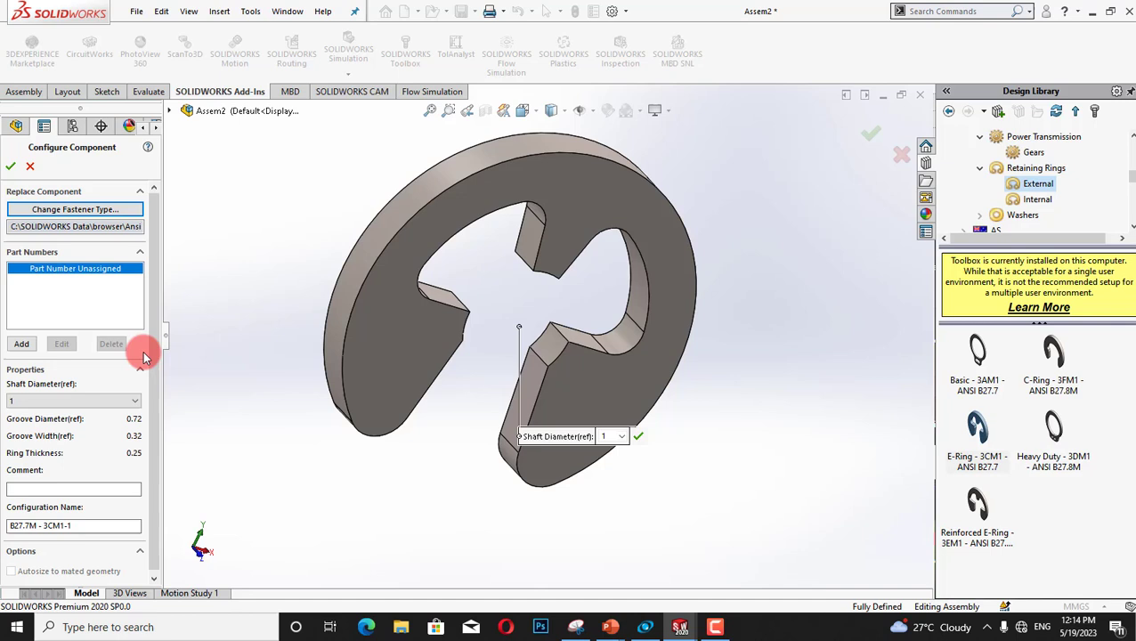
scroll(147, 433, "down", 1)
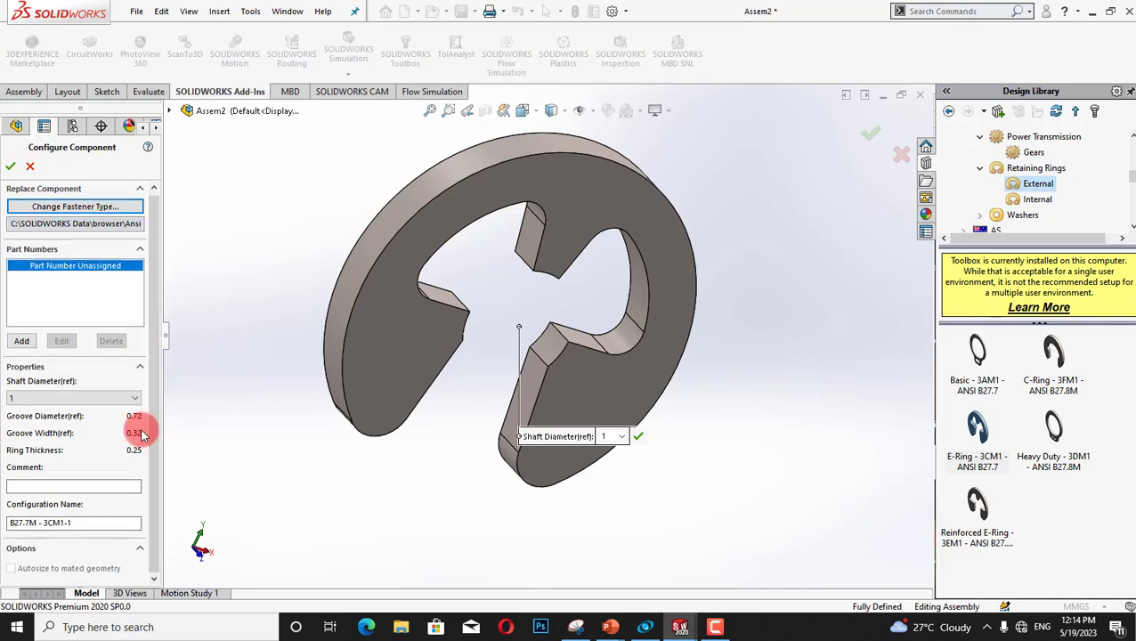
left_click(30, 166)
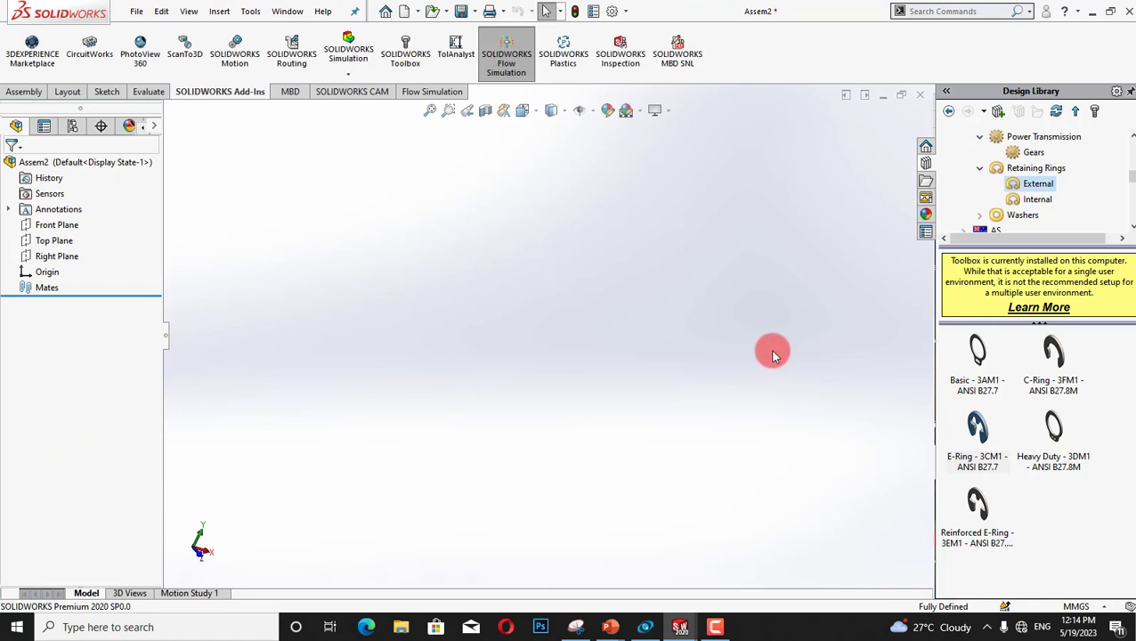
- Preview a Narrow Flat Washer from Washers > Plain Washers at size M20, then discard it
left_click(1001, 215)
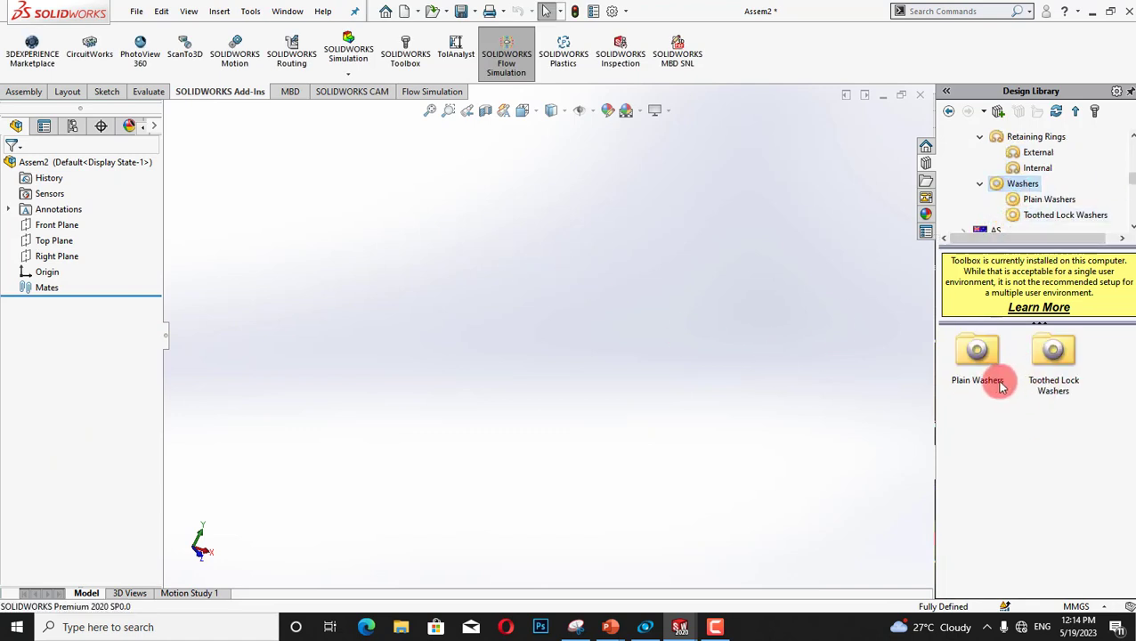
double_click(977, 349)
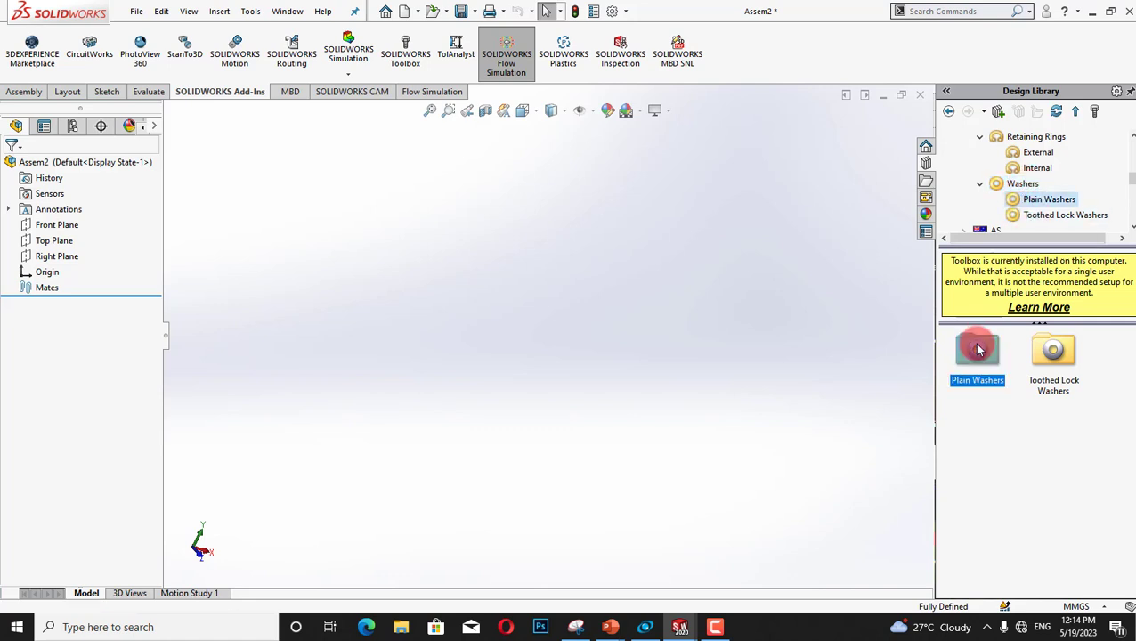
left_click_drag(1003, 389, 534, 314)
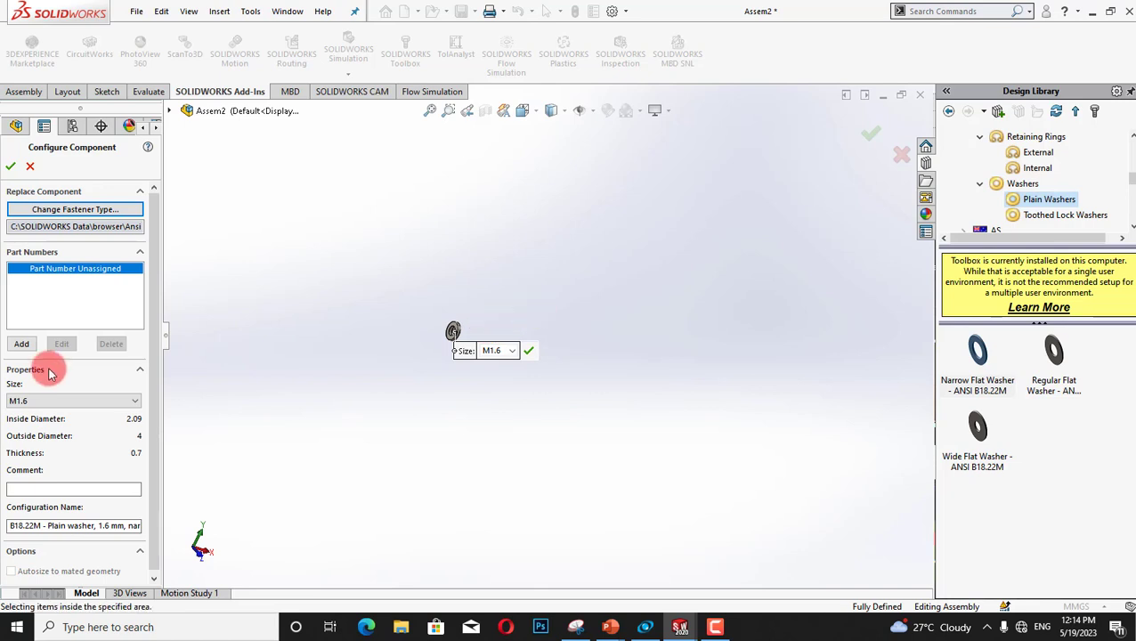
left_click(98, 401)
left_click(92, 536)
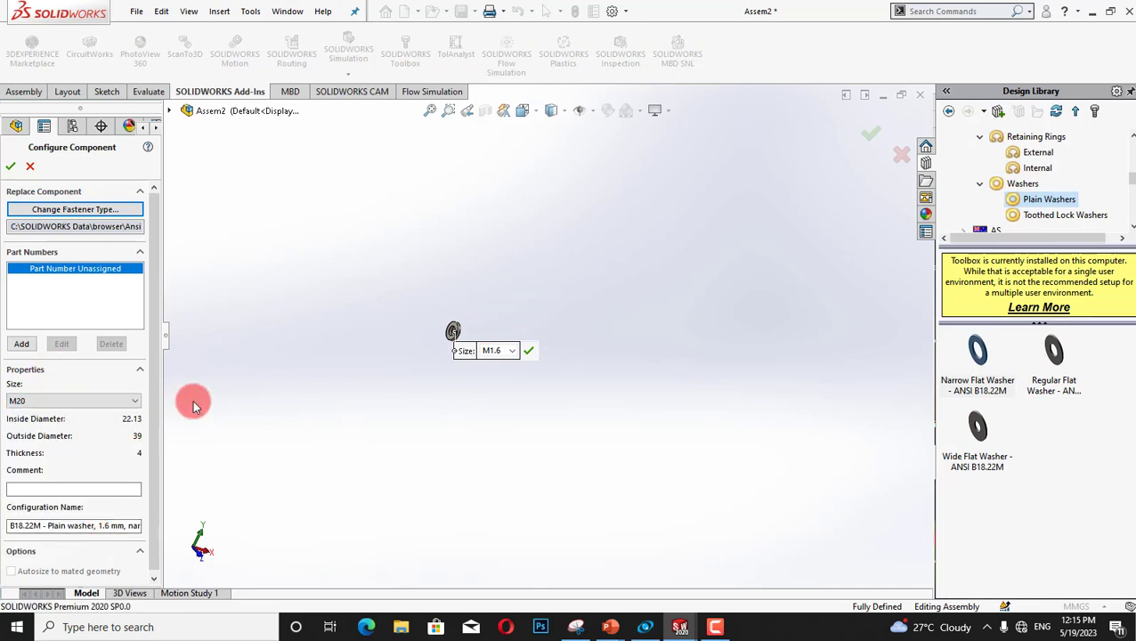
key("Escape")
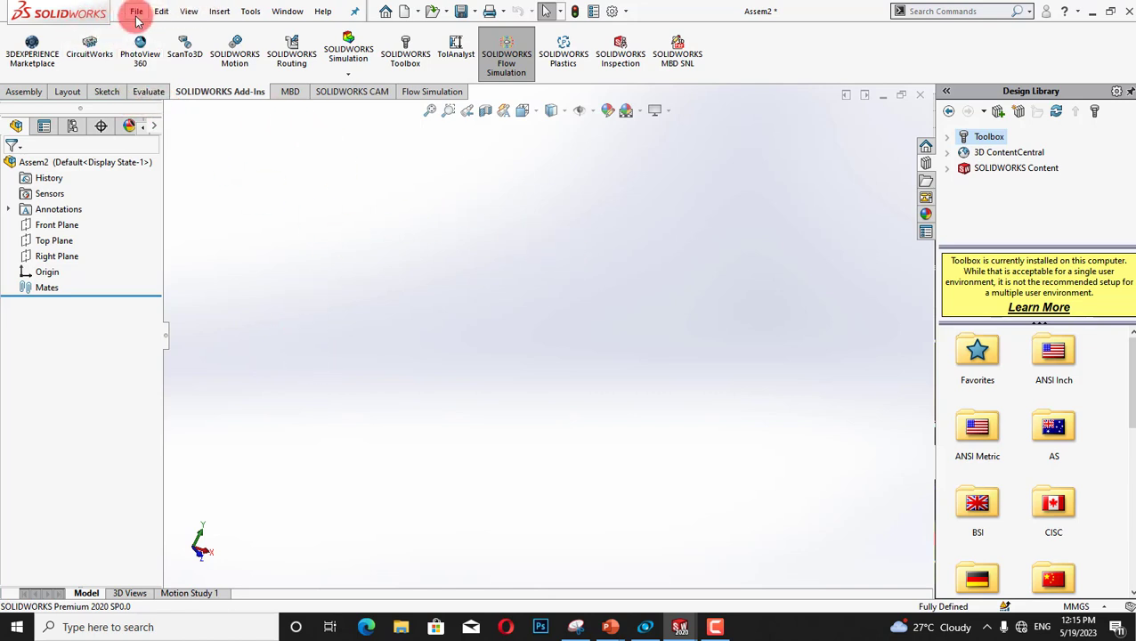
left_click(627, 11)
left_click(643, 64)
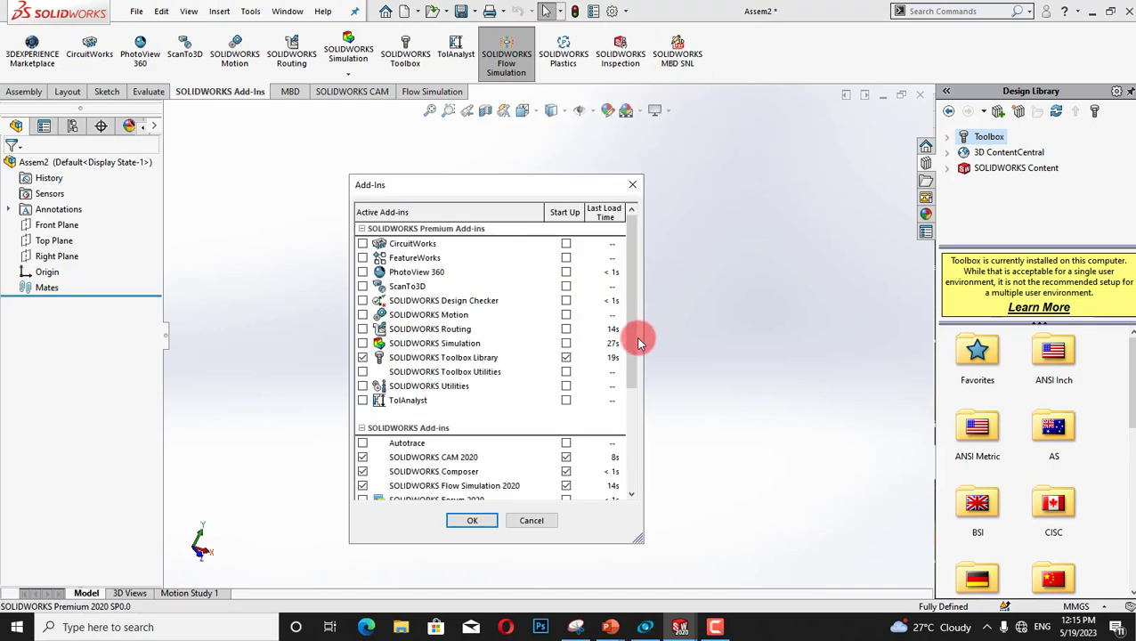
left_click_drag(638, 342, 630, 411)
left_click(409, 367)
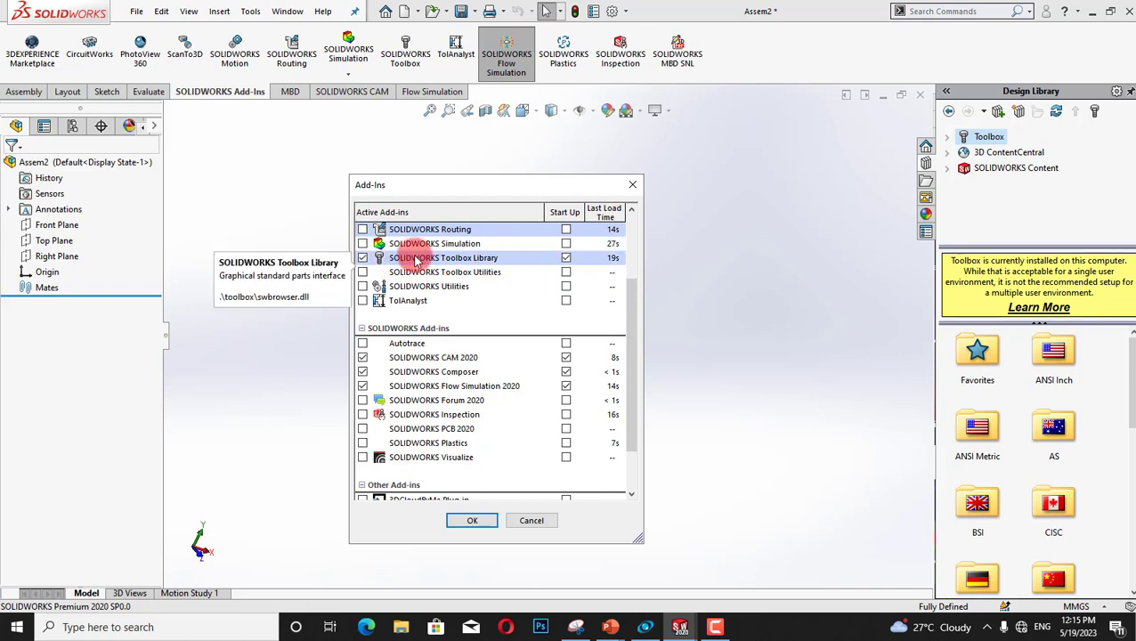
left_click(362, 259)
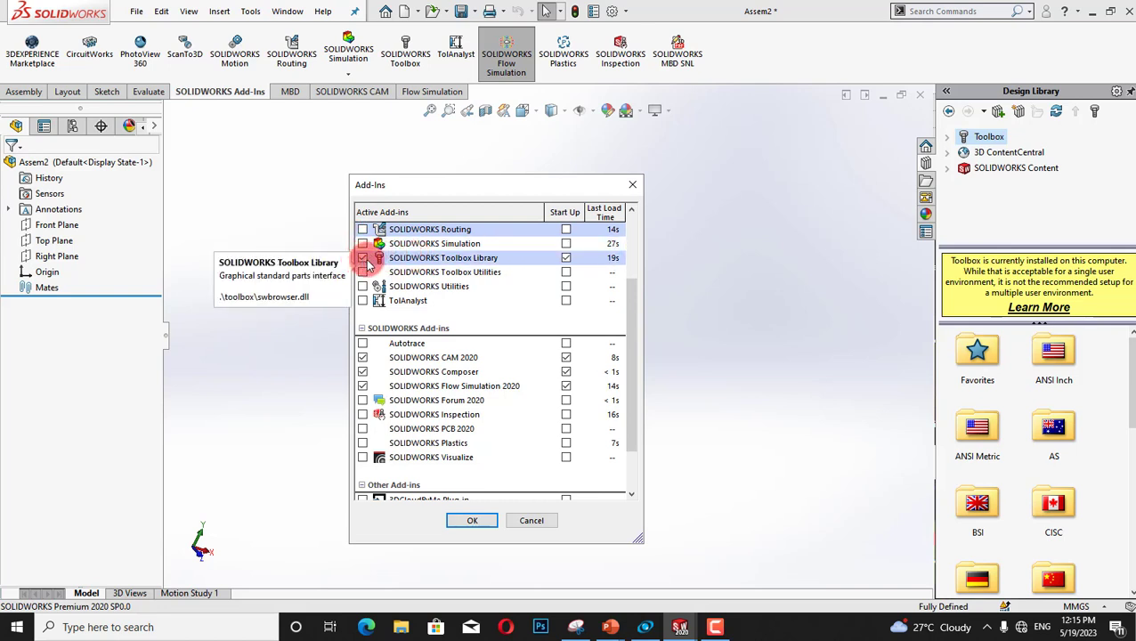
left_click(362, 258)
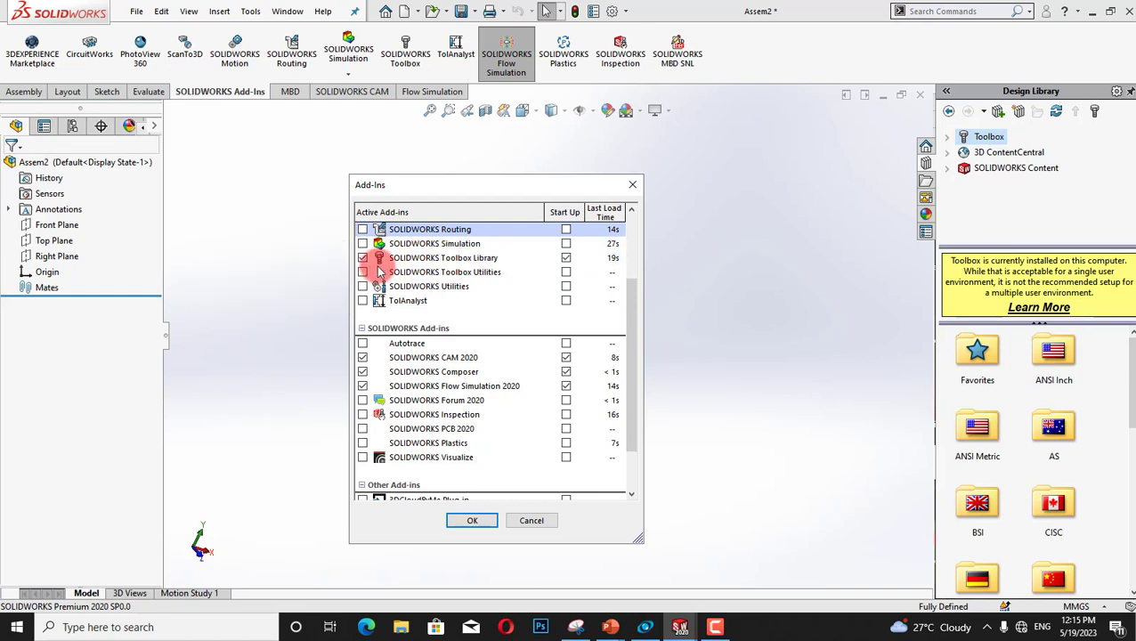
left_click(567, 258)
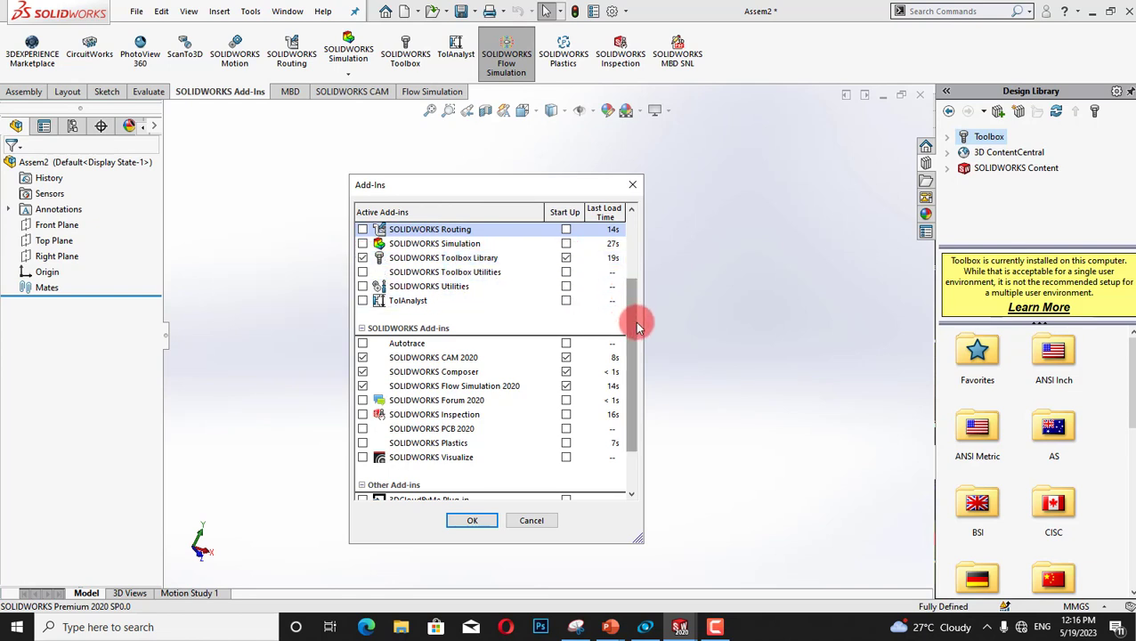
left_click_drag(637, 327, 608, 240)
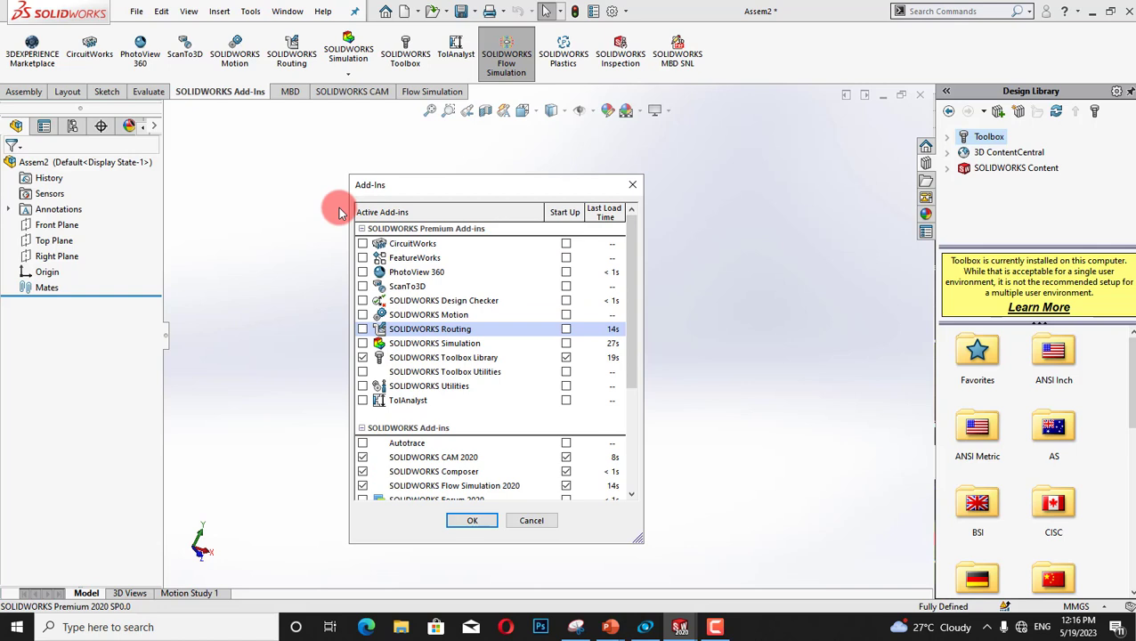
left_click(634, 185)
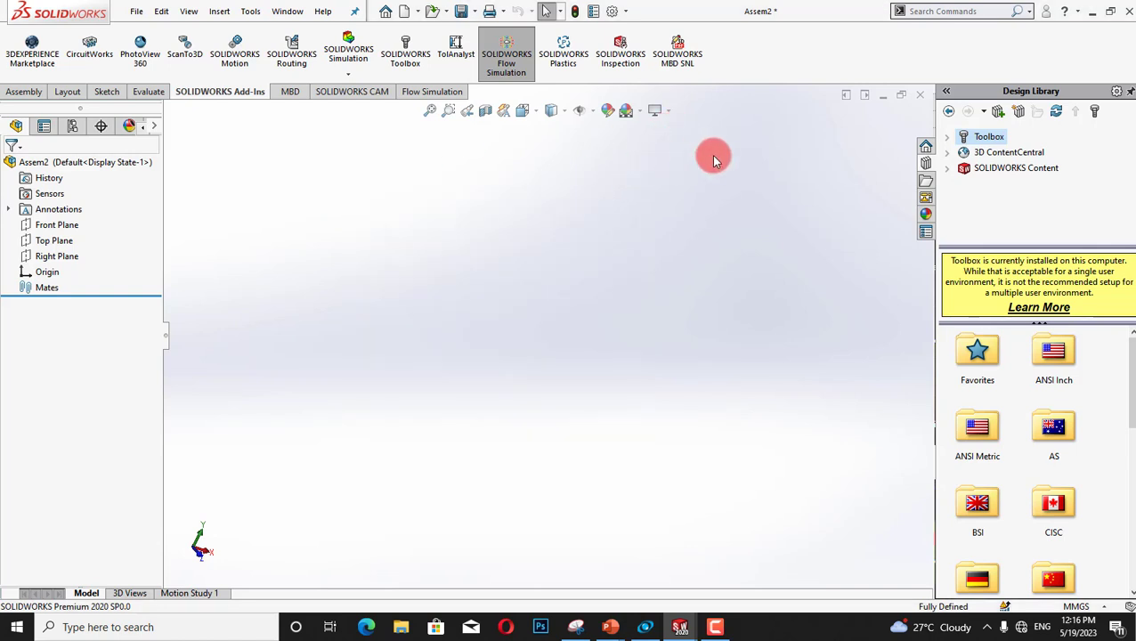